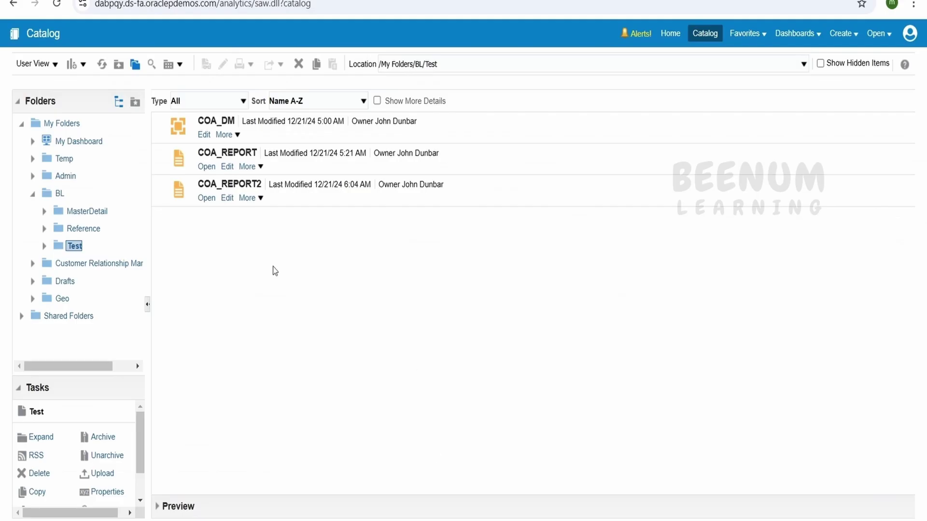
- Open the COA_DM data model for editing and review the SQL query of its coa data set without changing it
click(205, 136)
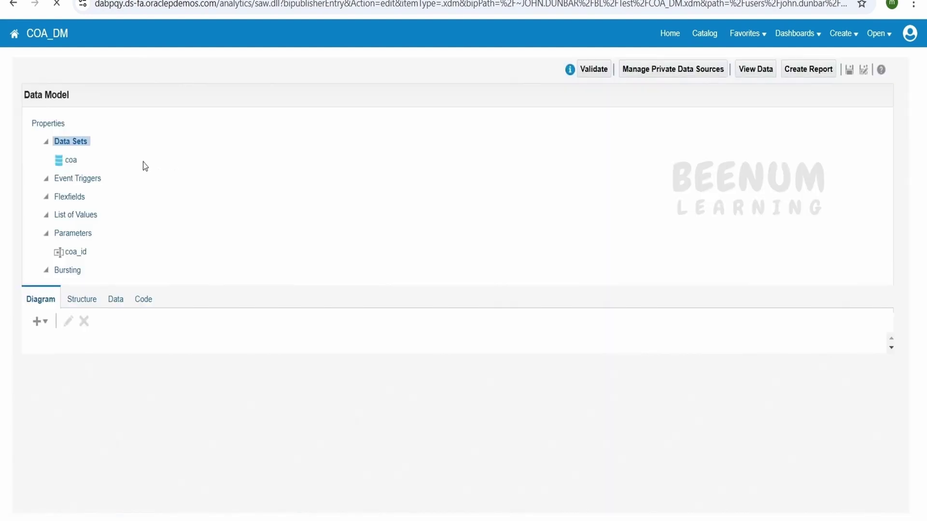
click(68, 162)
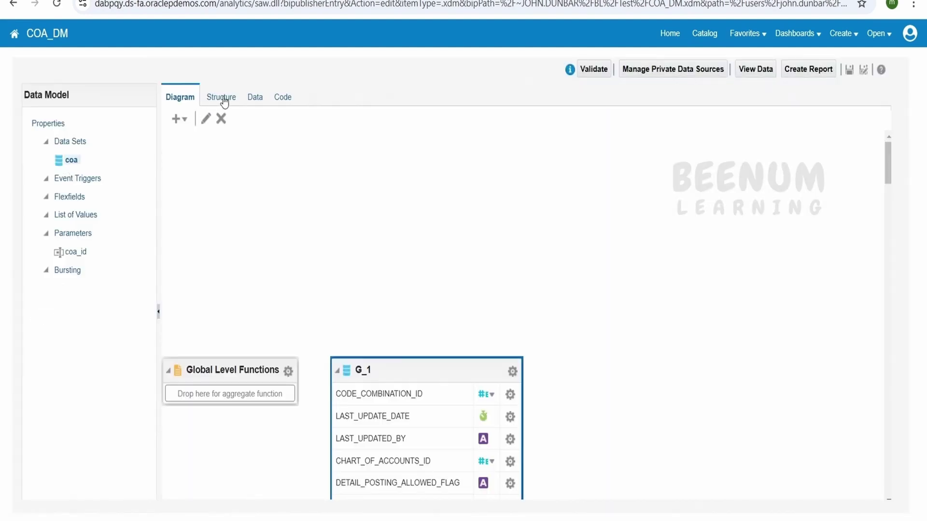
click(206, 118)
click(568, 381)
key(ctrl+a)
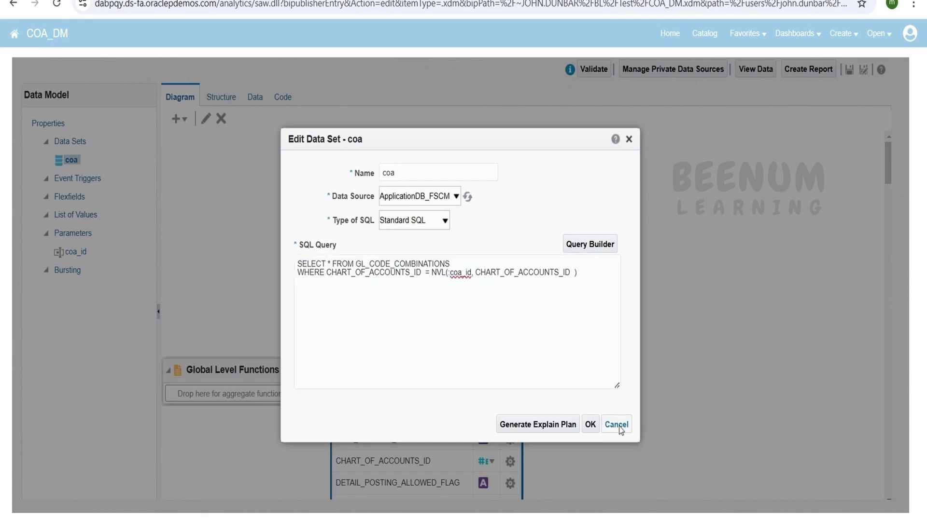
click(616, 424)
- View the data model's output in the tree view, look through group G_1, and save the output as sample data
click(253, 97)
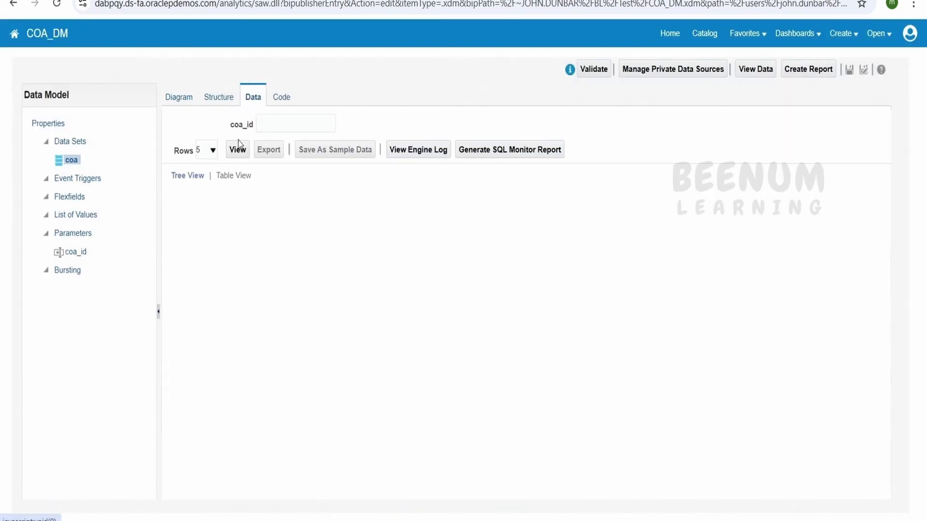
click(237, 149)
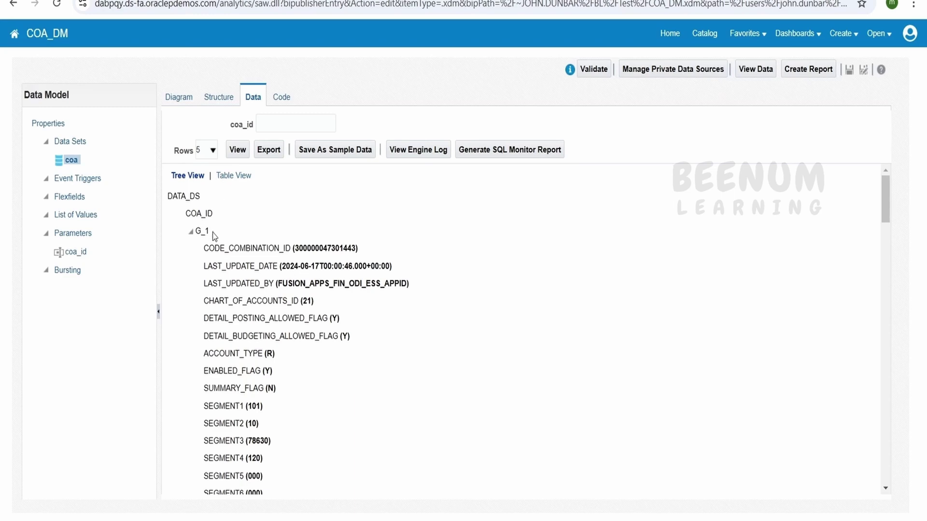
click(203, 232)
scroll(261, 251, down, 4)
scroll(263, 256, up, 4)
click(344, 153)
click(535, 312)
- Show the output as a table and reload it with the row limit set to 100
click(229, 175)
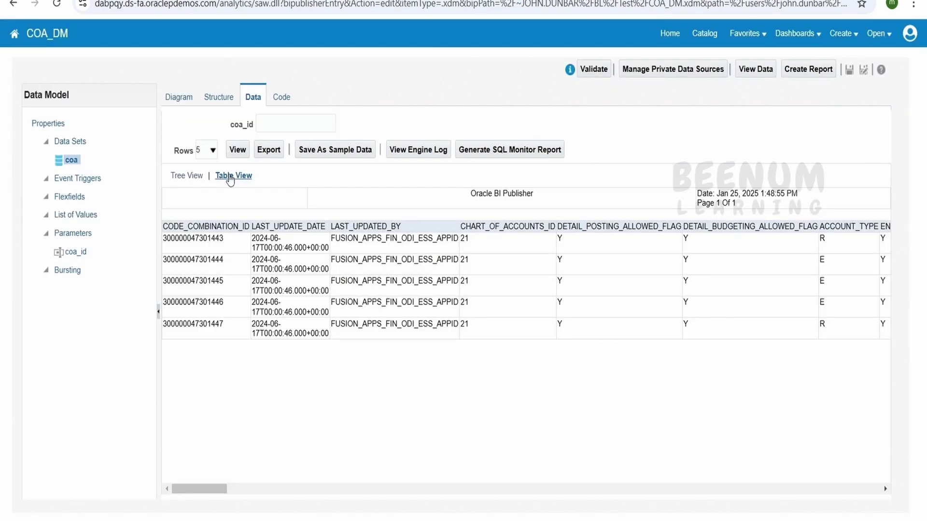
click(215, 154)
click(203, 223)
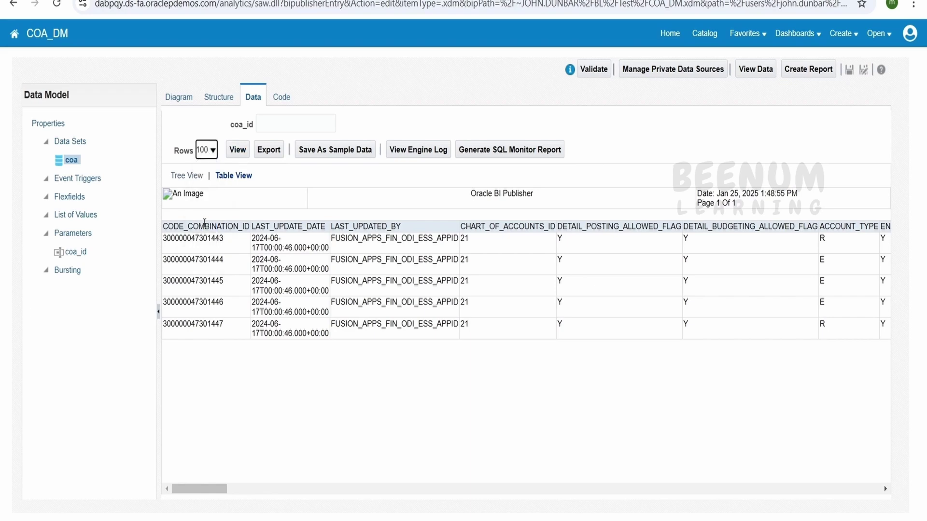
click(236, 148)
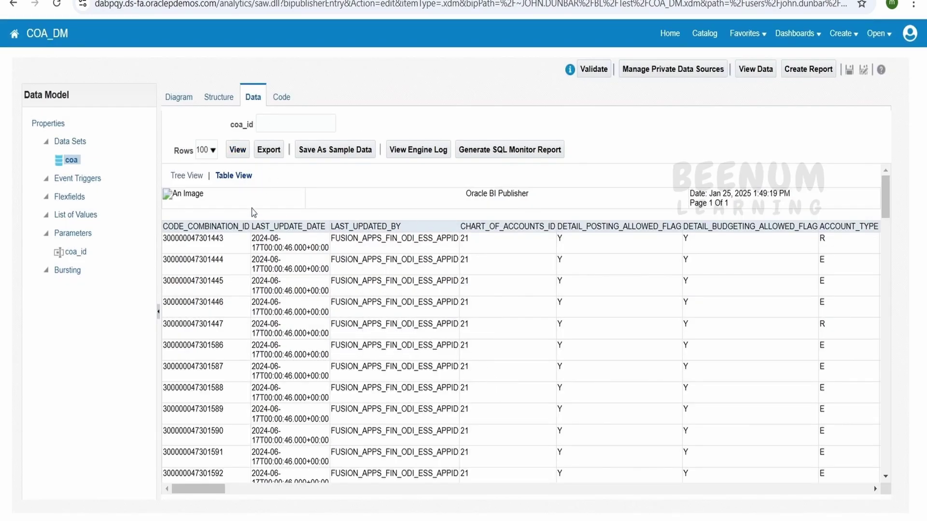
- Export the loaded data model output as an XML file and look through the table rows
click(269, 150)
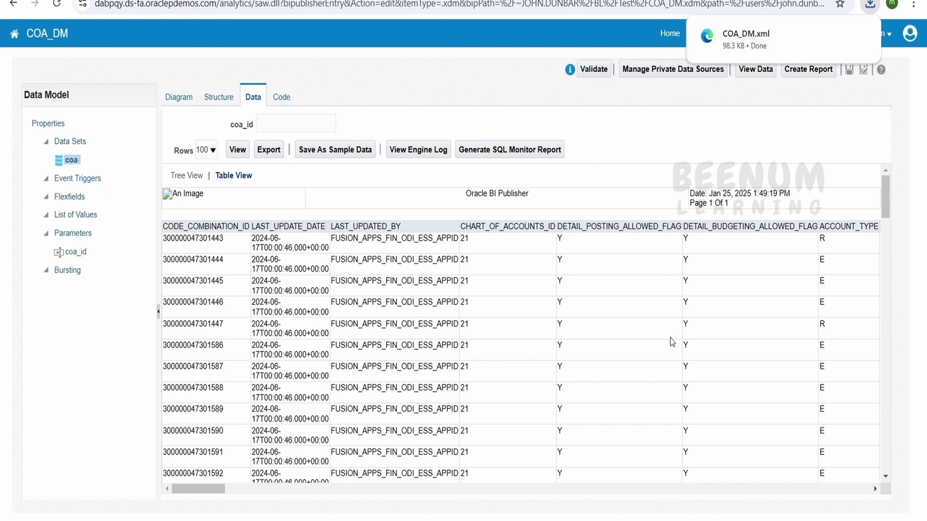
scroll(441, 359, down, 10)
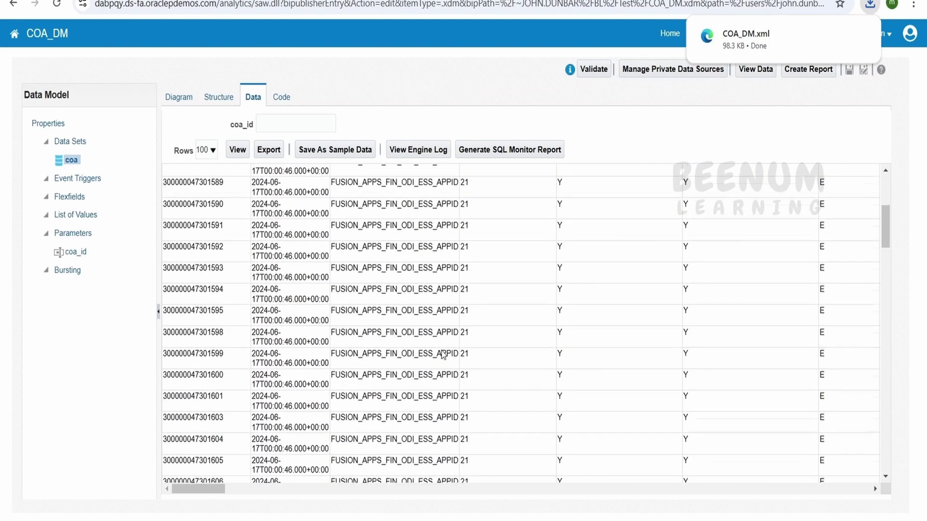
scroll(451, 392, down, 15)
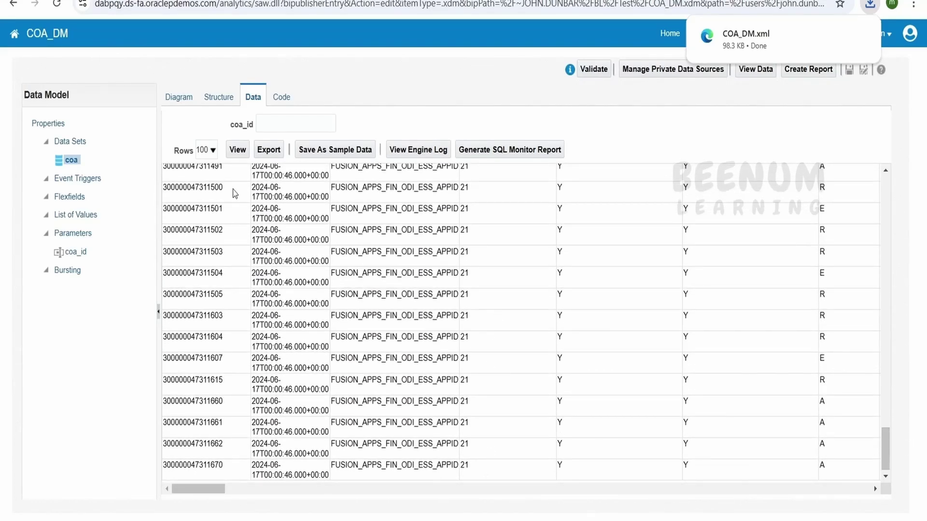
drag(888, 443, 889, 183)
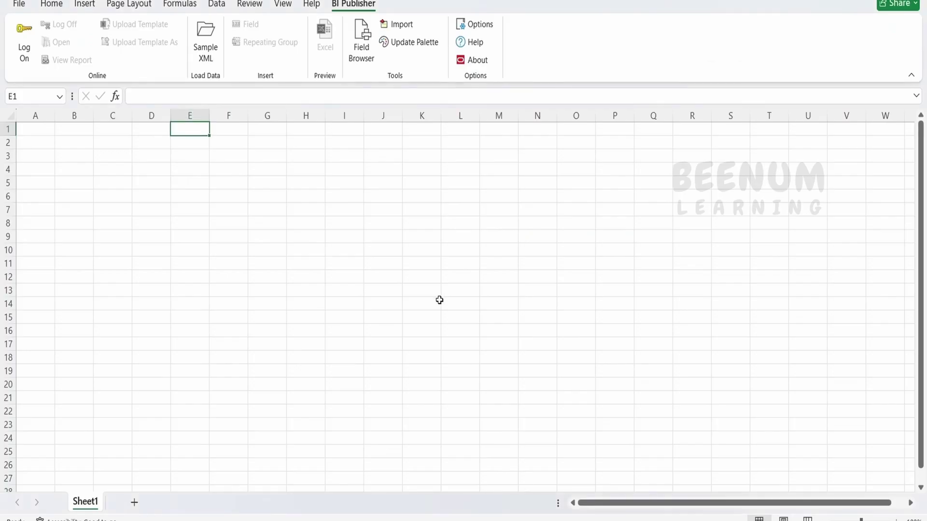
- In Excel, load COA_DM.xml from the Downloads folder as the BI Publisher sample XML
click(154, 195)
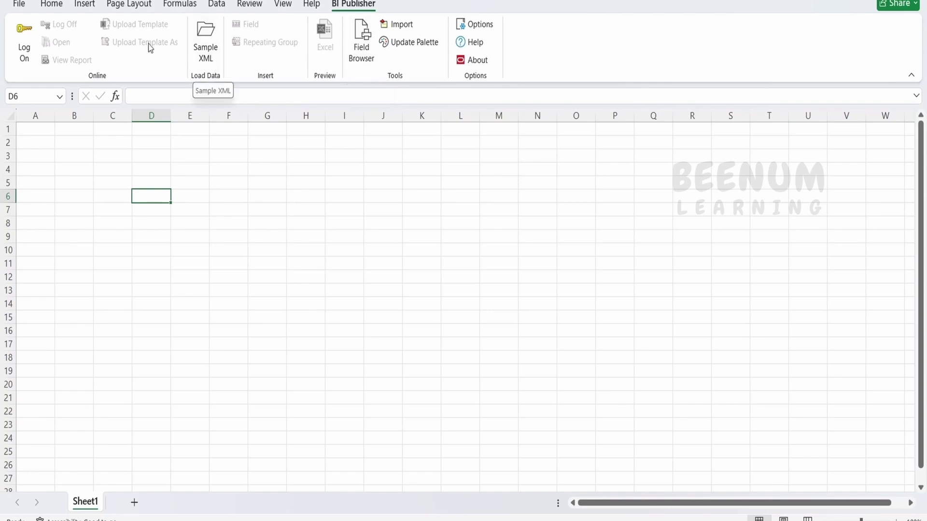
click(52, 5)
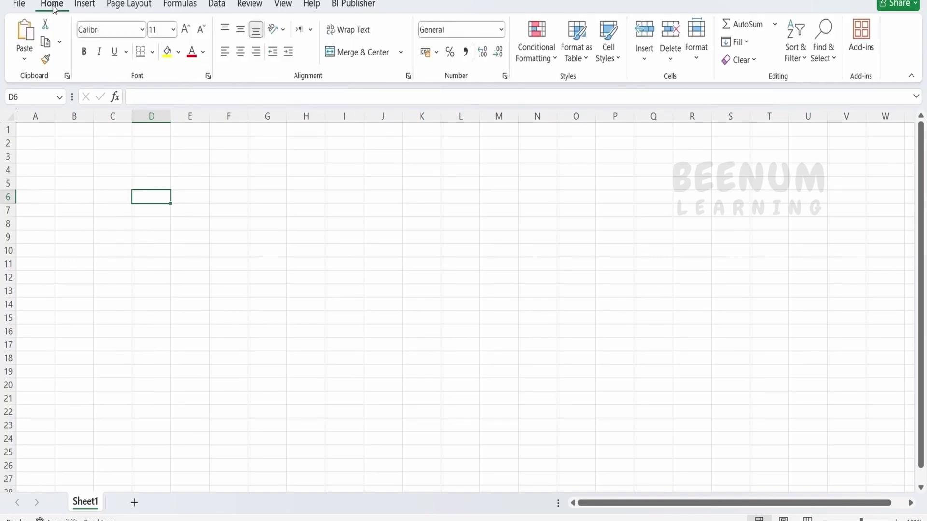
click(353, 5)
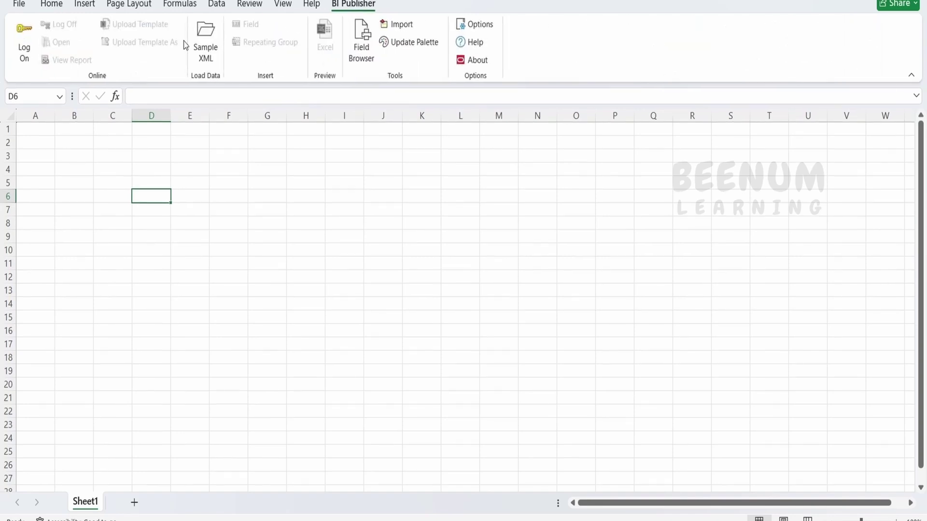
click(206, 51)
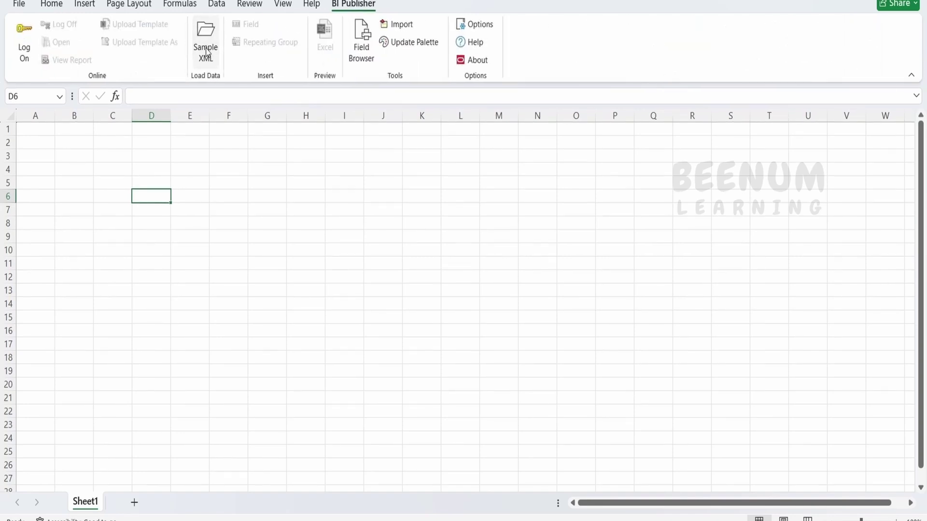
click(50, 170)
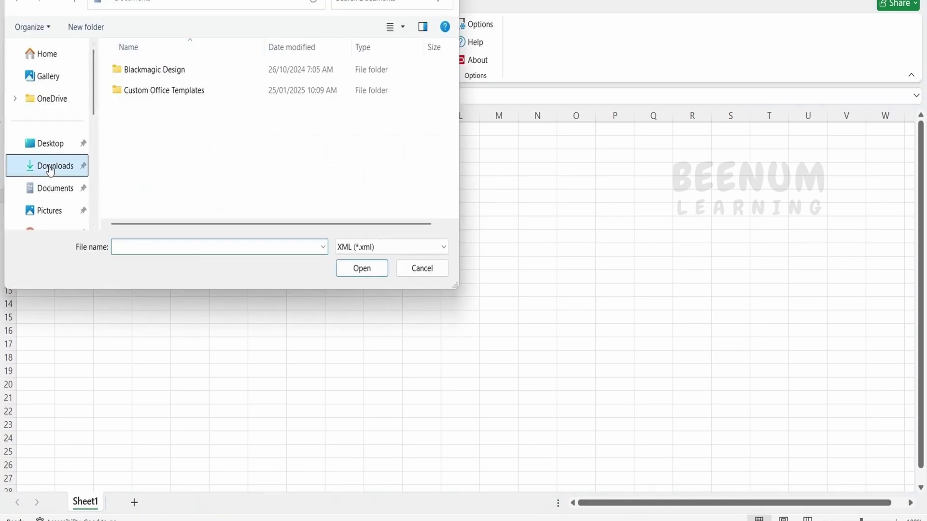
click(128, 106)
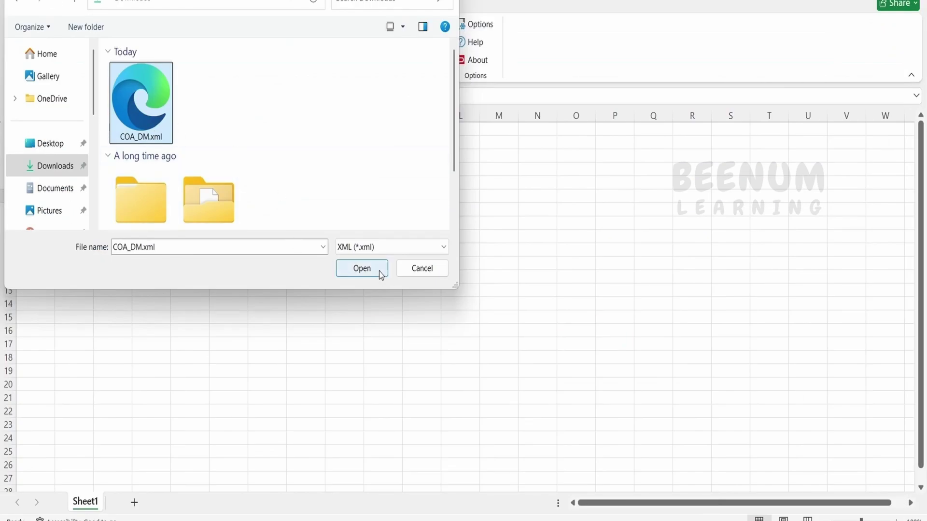
click(362, 269)
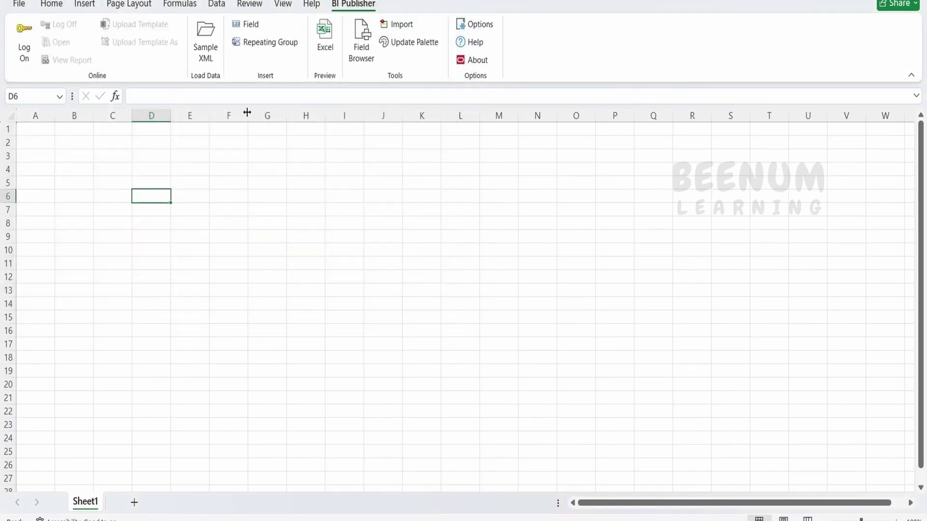
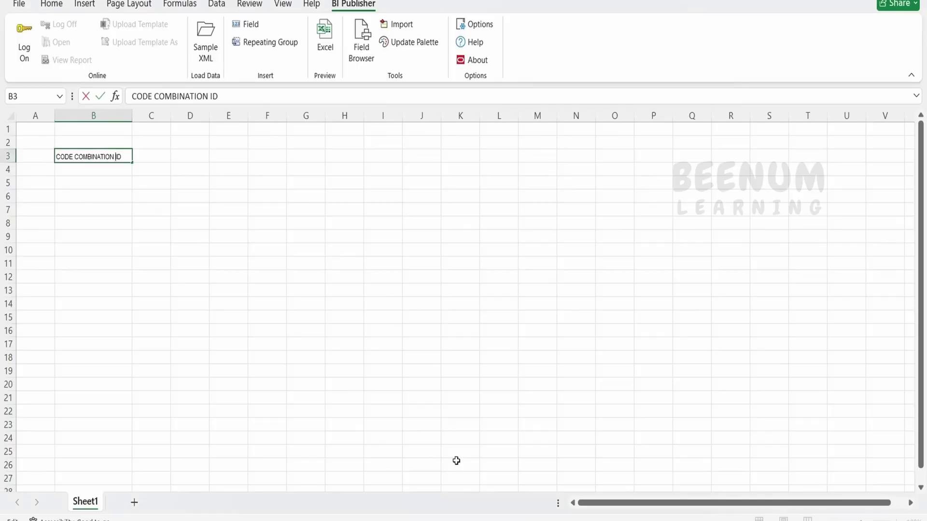
- Enter the heading CHART OF ACCOUNTS ID in cell C3 and widen column C to fit it
click(165, 156)
text(CHART_OF_ACCOUNTS_ID)
click(172, 96)
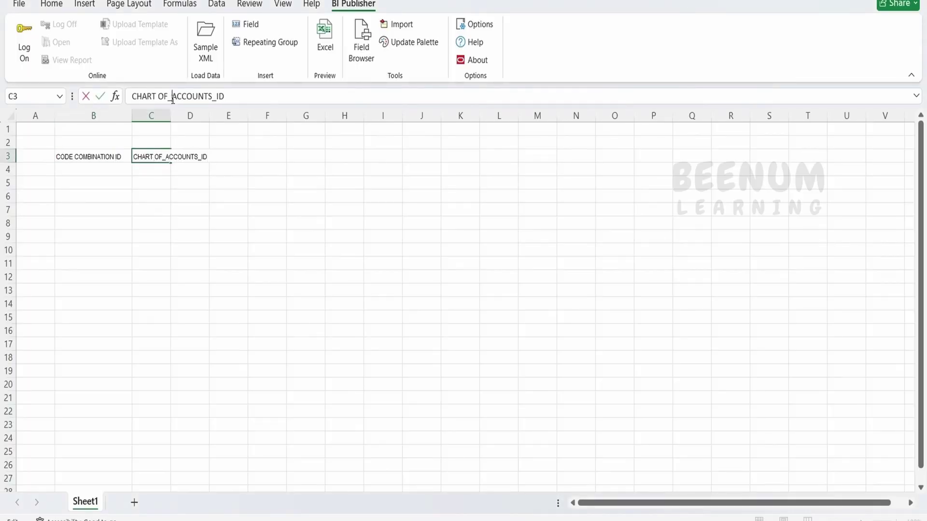
key(BackSpace)
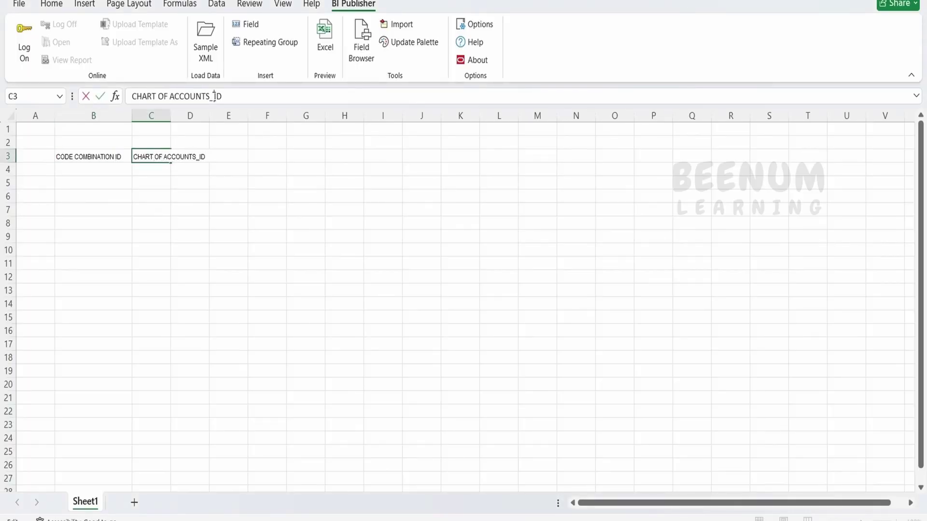
key(BackSpace)
click(306, 276)
drag(171, 117, 213, 120)
- Copy the DETAIL_POSTING_ALLOWED_FLAG column name from the browser's data table into cell D3 and widen column D
key(alt+Tab)
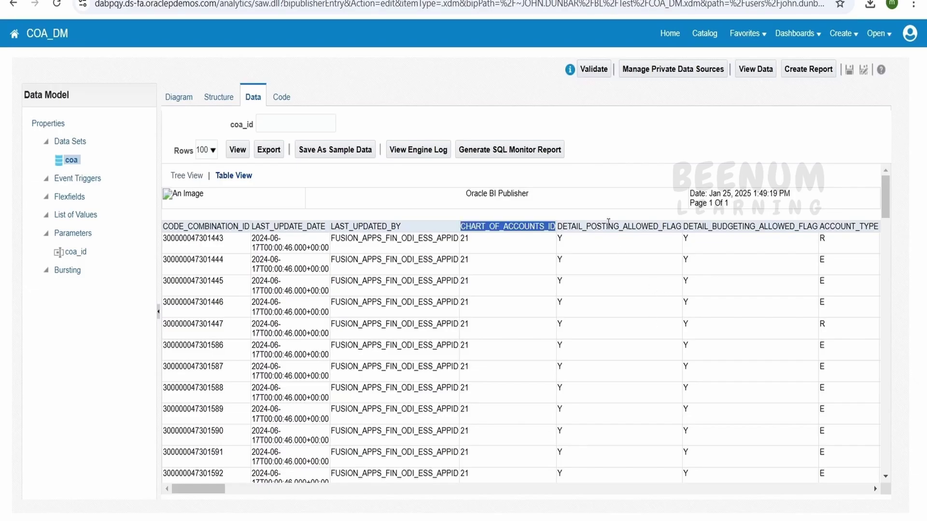
double_click(610, 225)
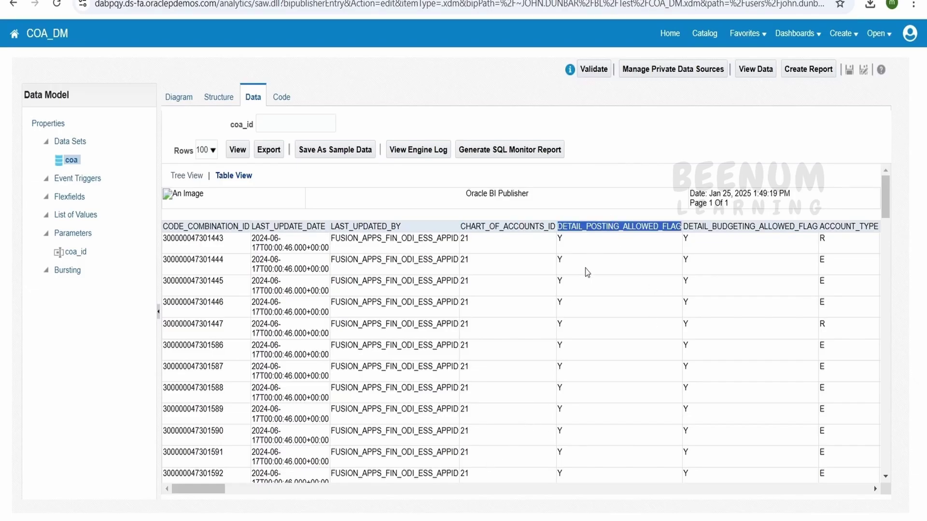
key(ctrl+c)
key(alt+Tab)
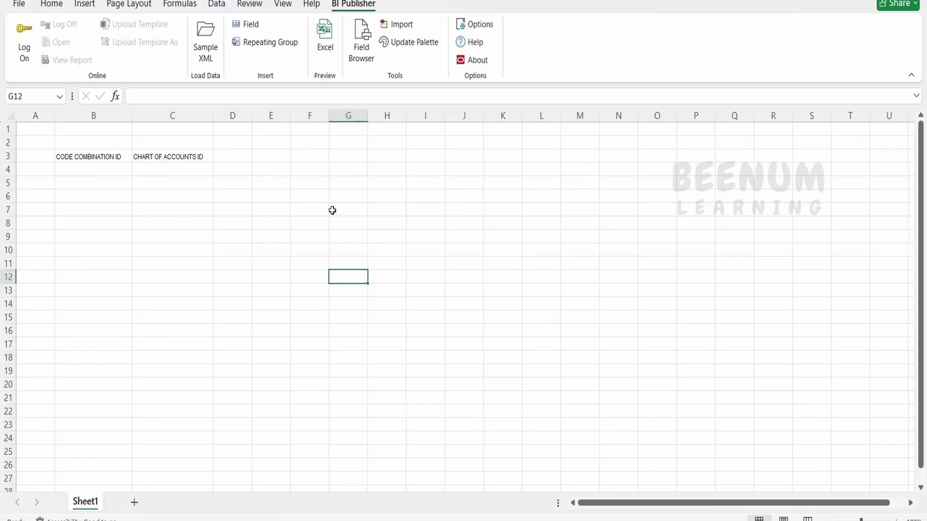
click(232, 156)
key(ctrl+v)
drag(253, 110, 342, 116)
- Replace the underscores in the D3 heading with spaces so it reads DETAIL POSTING ALLOWED FLAG
double_click(235, 156)
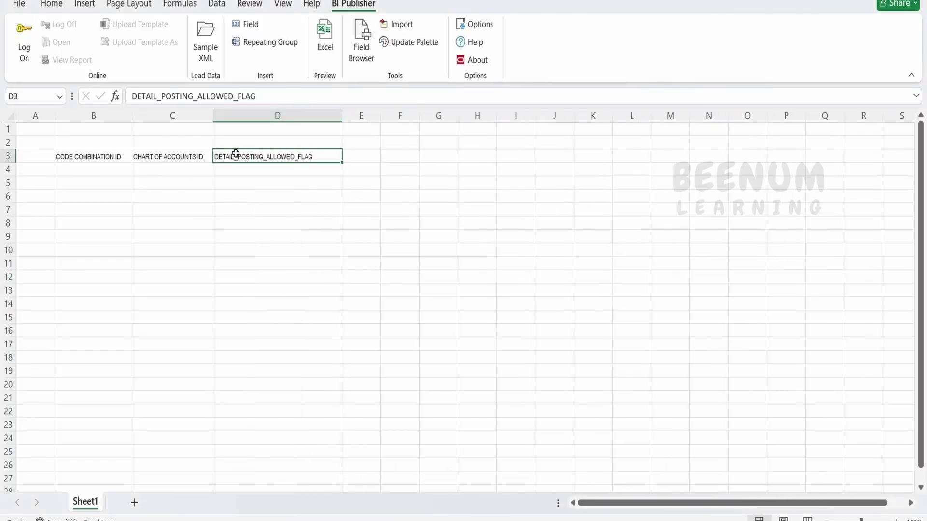
click(161, 96)
key(BackSpace)
click(197, 97)
key(BackSpace)
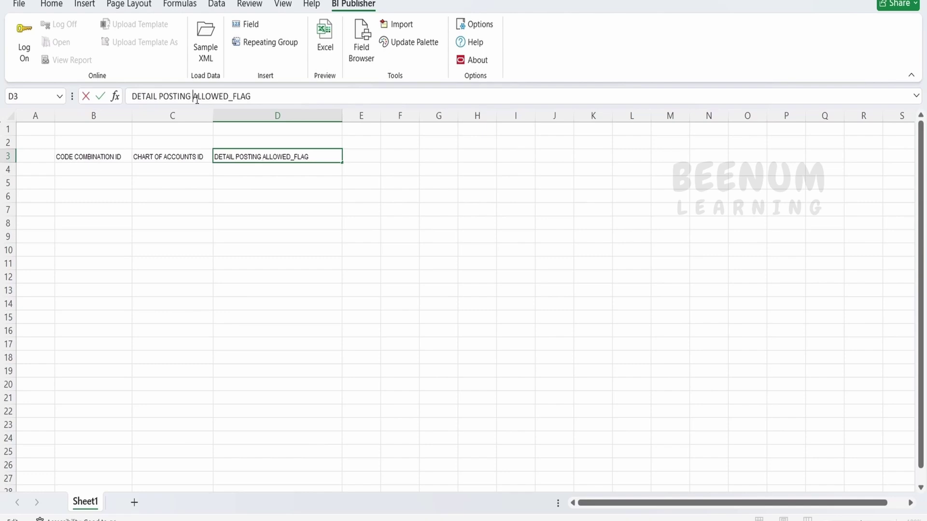
click(231, 96)
key(BackSpace)
click(247, 177)
- Apply all borders to the range B3:D4, covering the headings and the row beneath them
click(94, 156)
drag(133, 151, 268, 169)
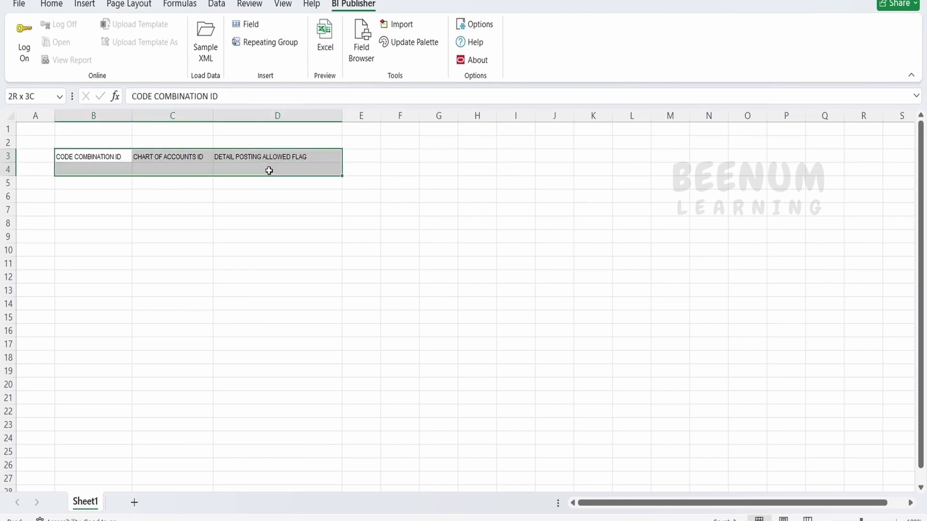
click(49, 8)
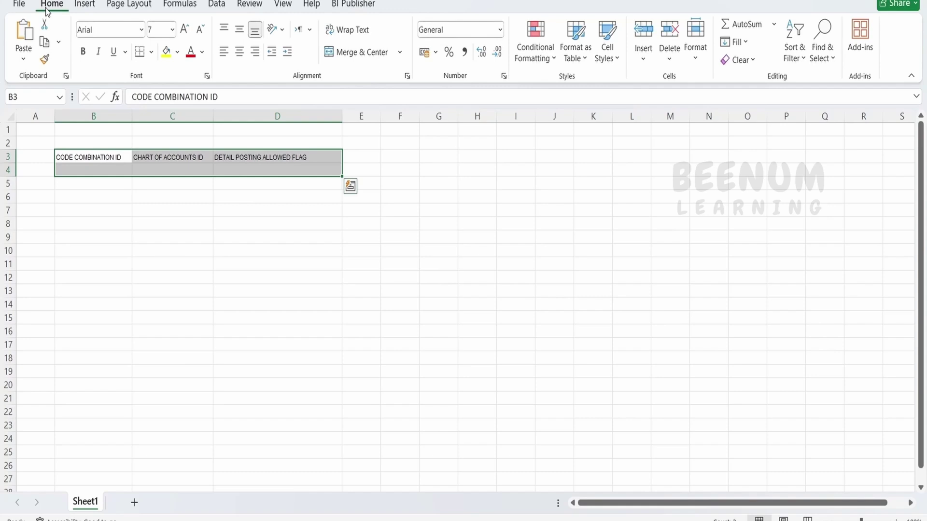
click(151, 52)
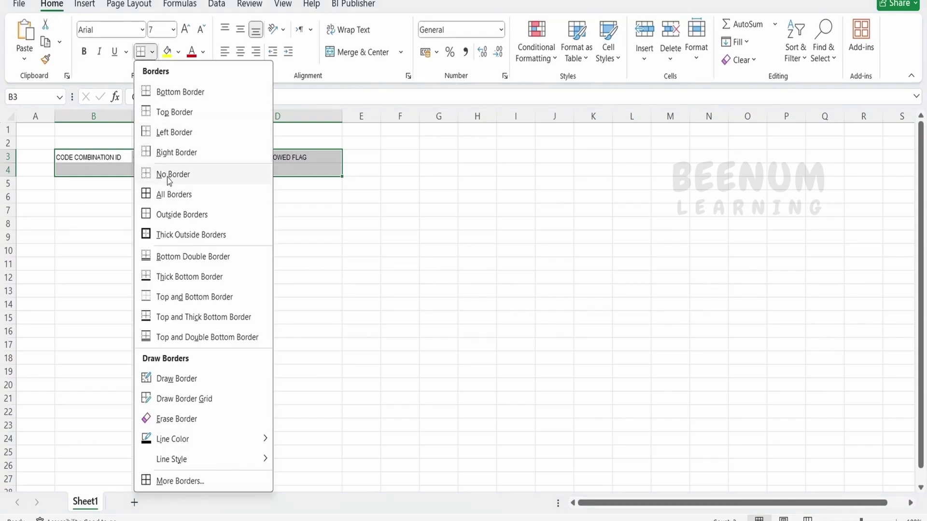
click(172, 194)
click(296, 196)
- Make the headings in B3:D3 bold and increase their font size by three increments
drag(330, 152, 118, 155)
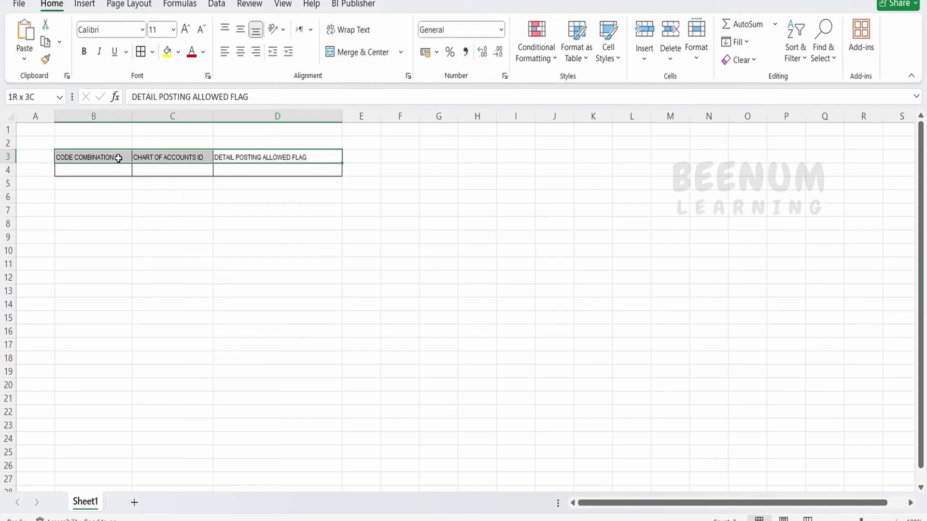
click(84, 51)
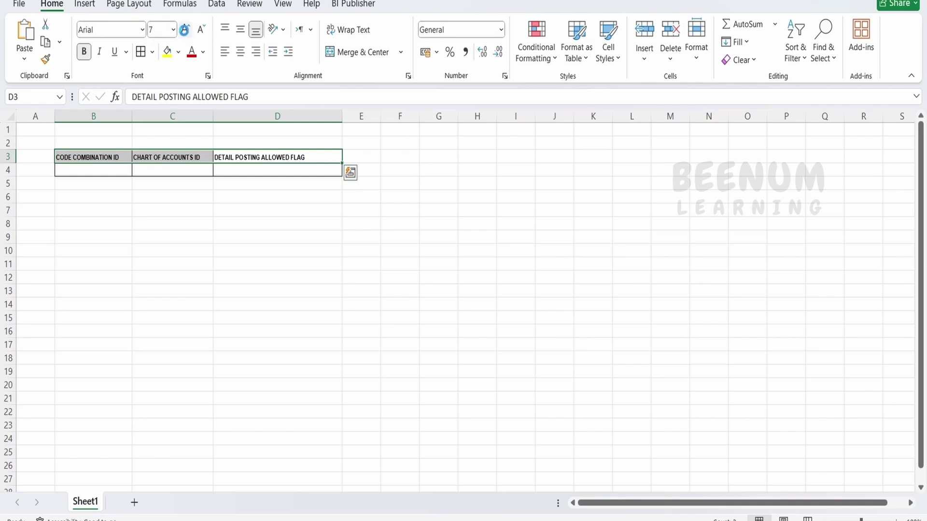
click(185, 30)
click(185, 29)
click(185, 29)
click(291, 292)
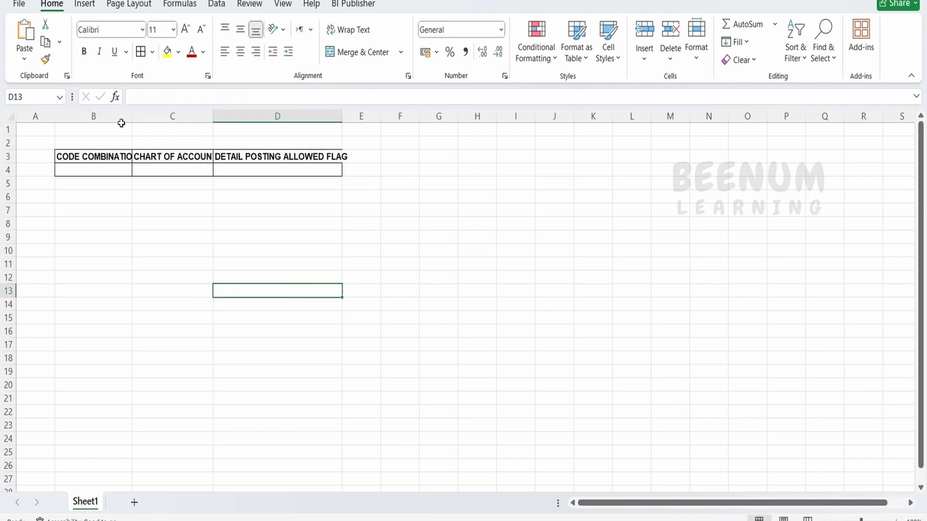
- Widen columns B, C and D so the enlarged headings fit inside their cells
drag(133, 119, 172, 118)
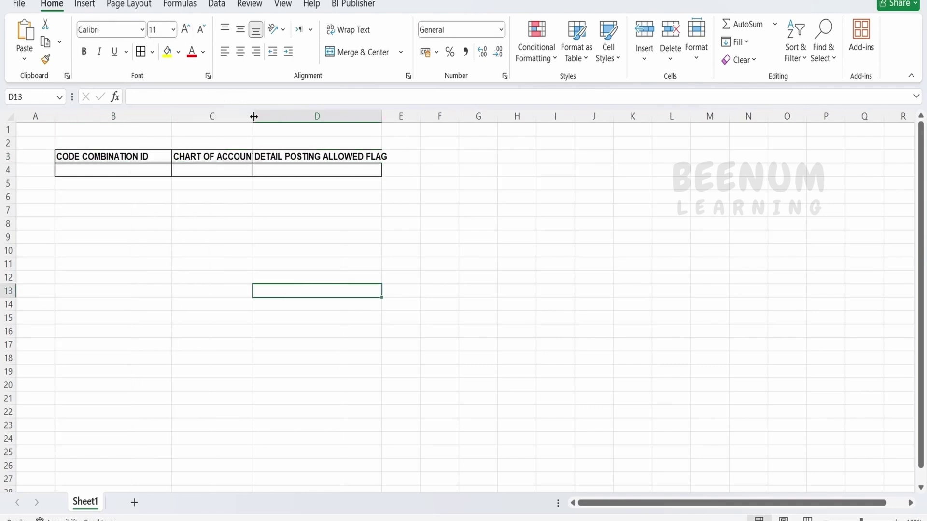
drag(254, 117, 288, 116)
drag(417, 117, 472, 117)
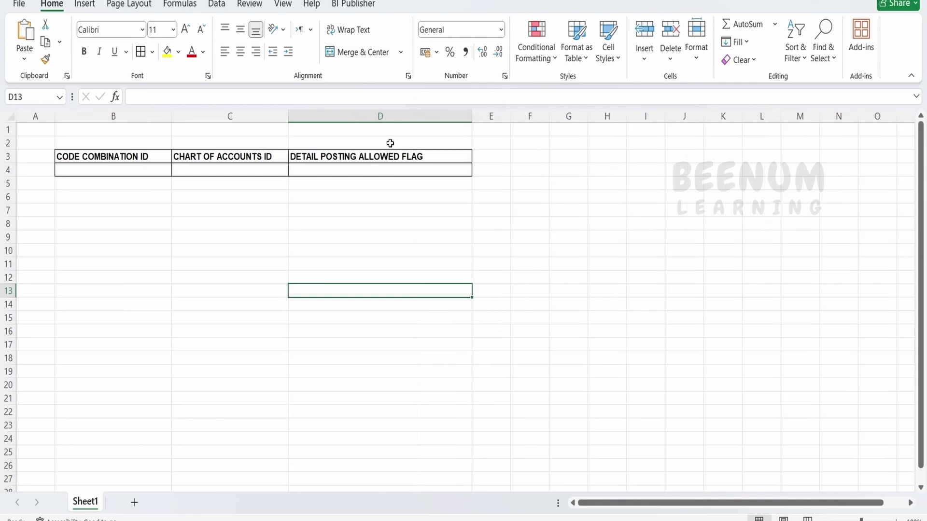
- Merge and center B1:D1 and enter the title "Learning RTF Template development" in it
drag(111, 129, 325, 126)
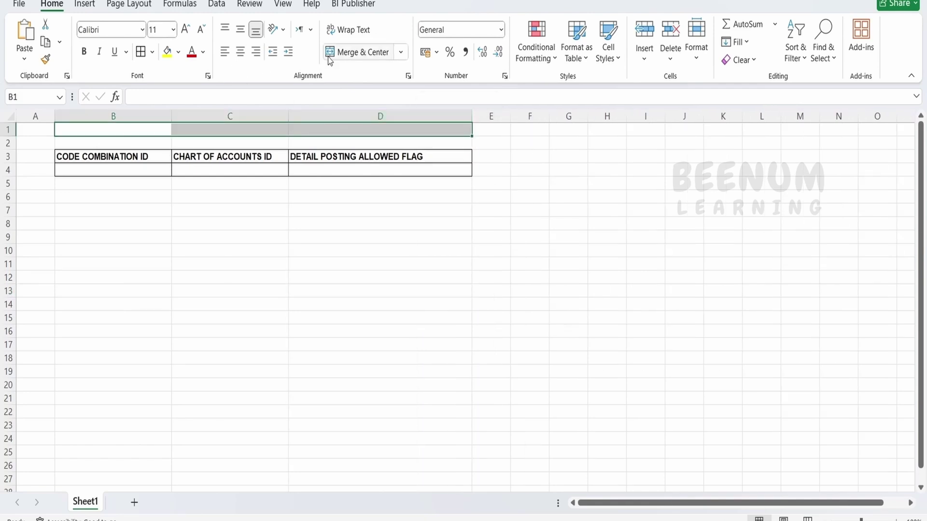
click(343, 53)
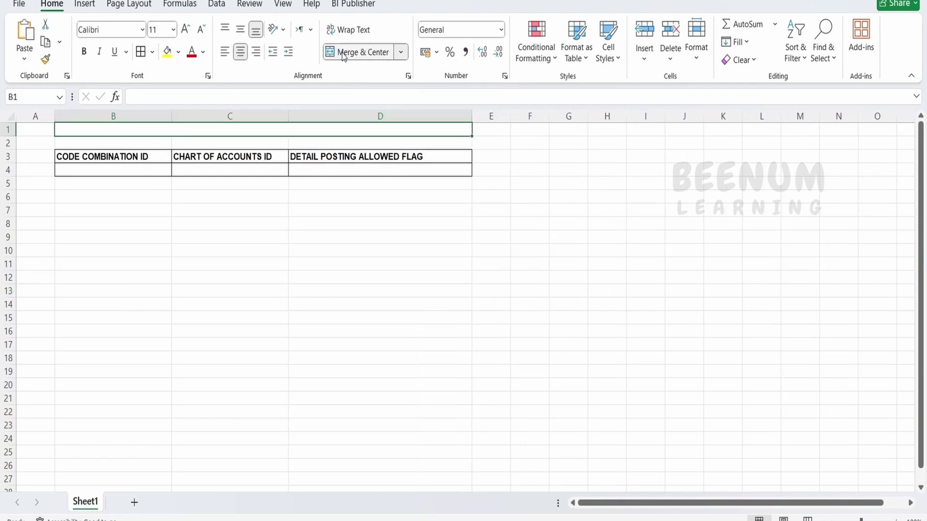
double_click(252, 129)
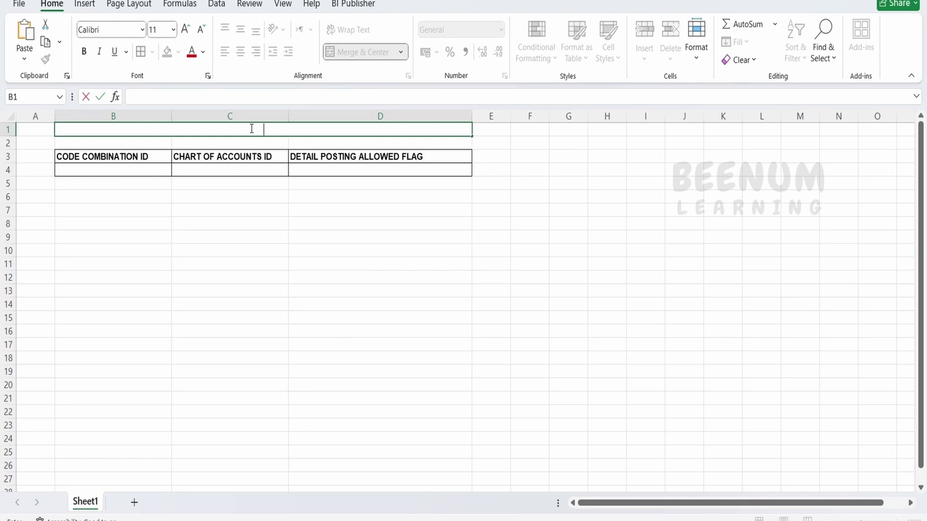
text(Learning RTF Templat)
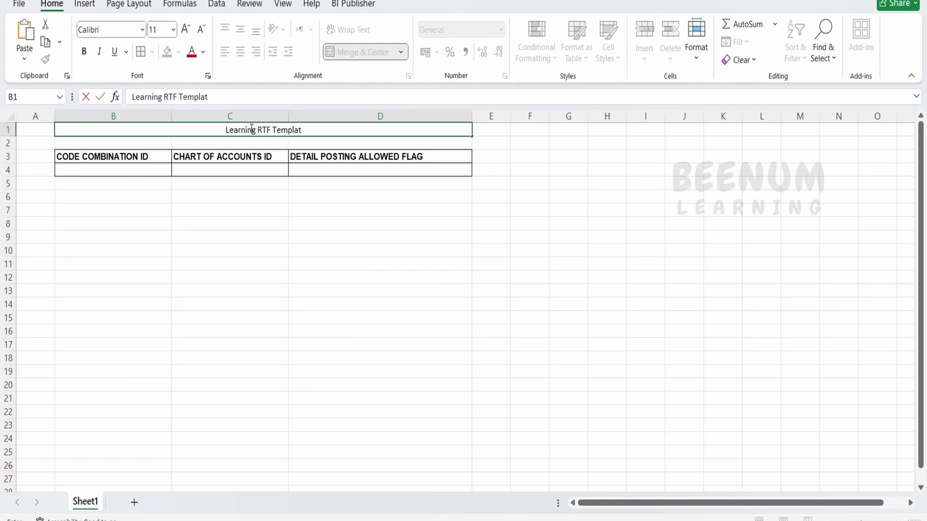
text(e devel;o)
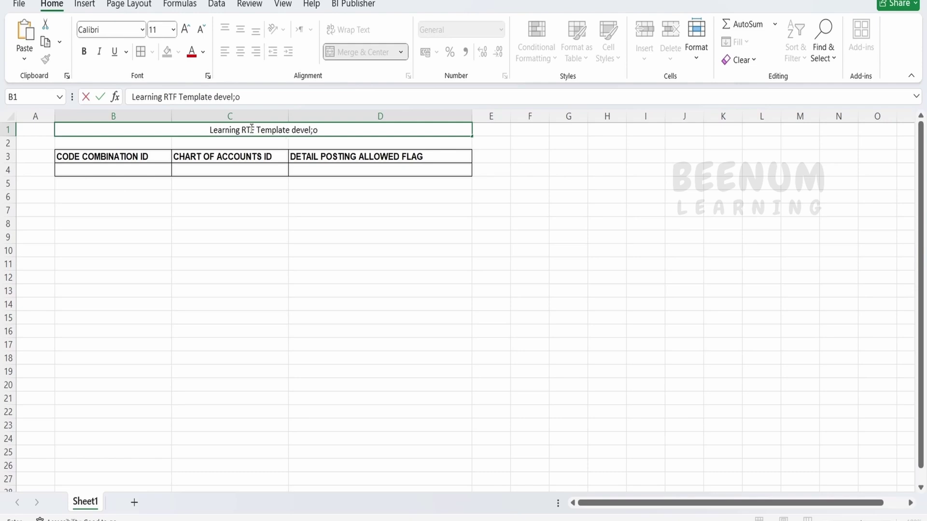
text(pment)
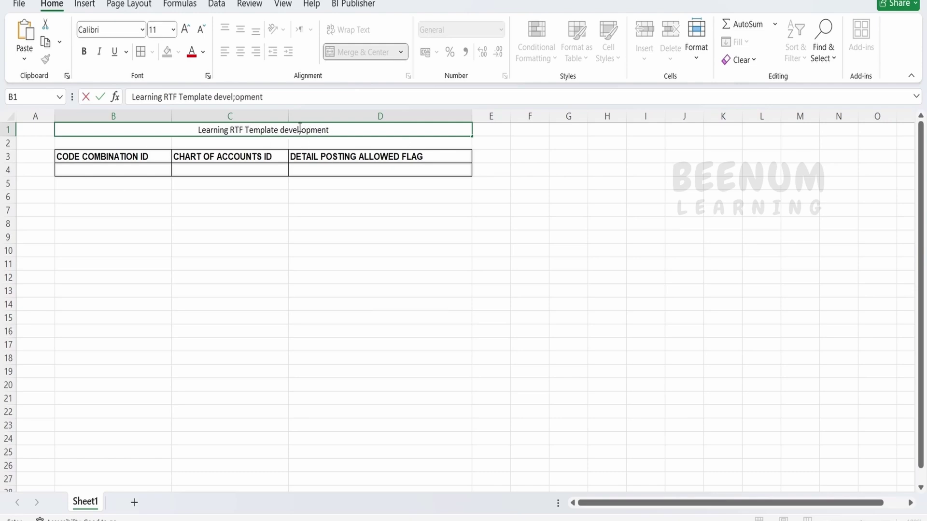
key(Delete)
click(341, 182)
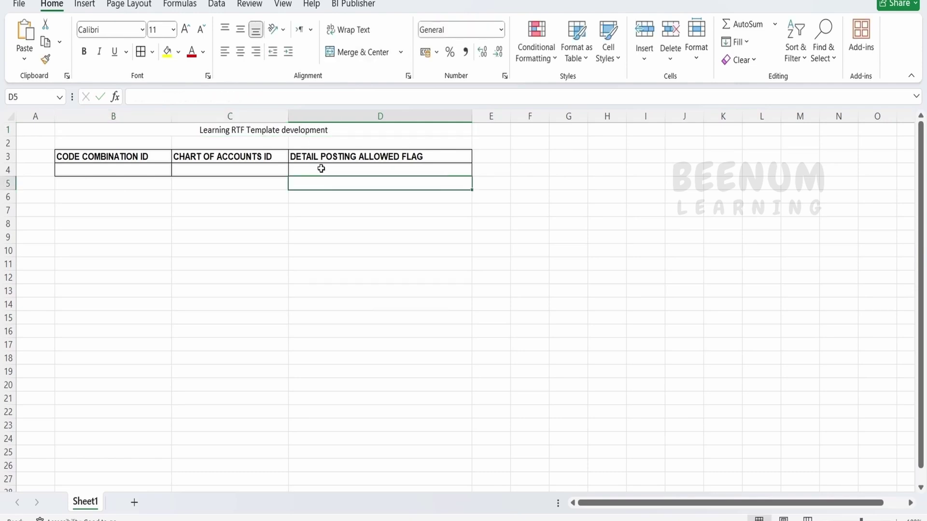
- Make the merged title in row 1 italic and give it a yellow fill
click(302, 128)
click(100, 52)
click(167, 51)
click(257, 197)
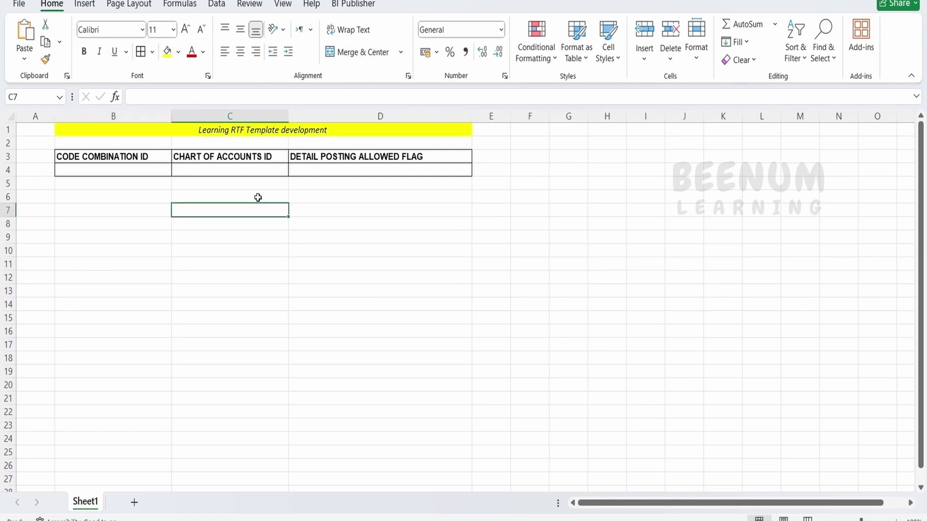
- Select B4 beneath the CODE COMBINATION ID heading and check the COA_DM data columns in the browser before returning to the workbook
drag(120, 156, 382, 168)
click(118, 156)
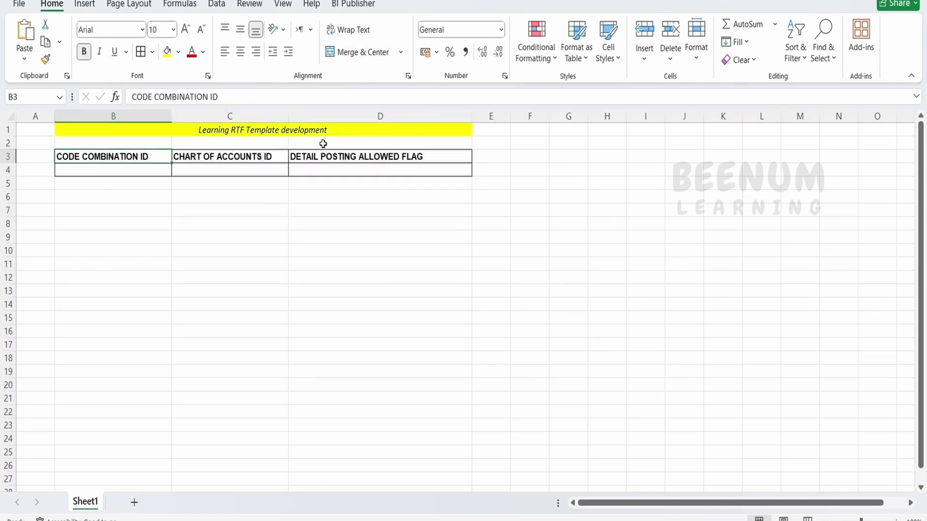
click(101, 170)
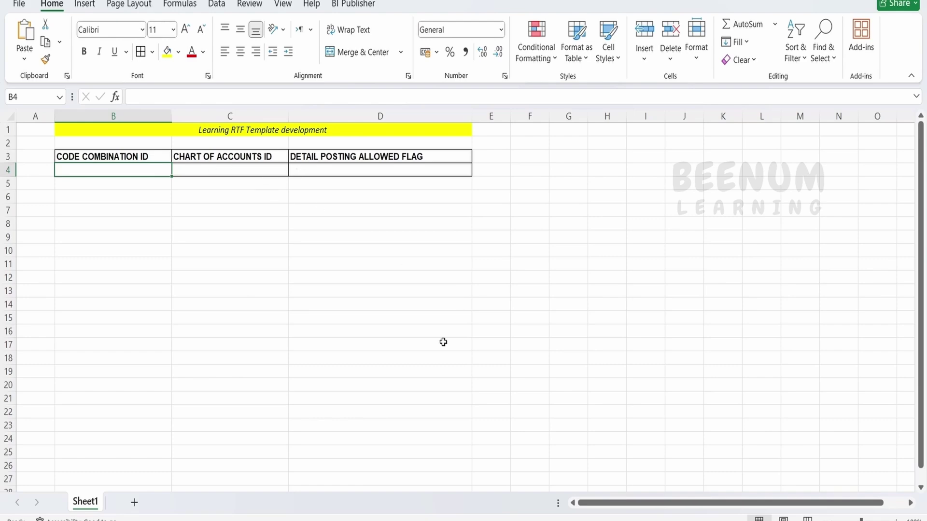
click(451, 510)
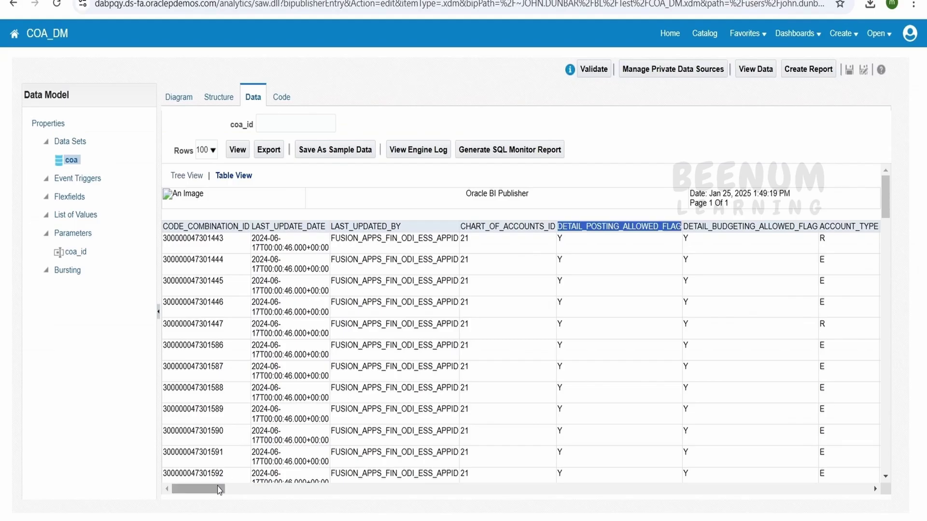
drag(198, 489, 229, 489)
key(alt+Tab)
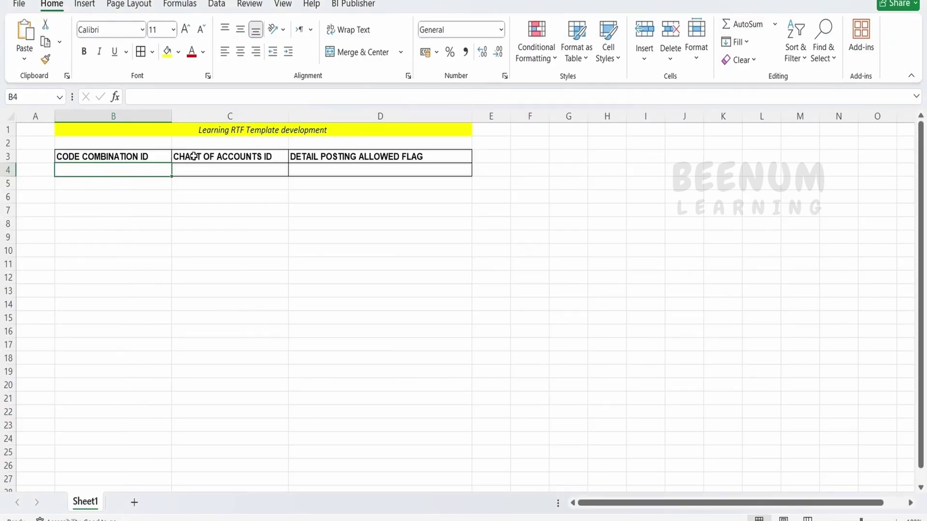
- Insert the BI Publisher field CODE_COMBINATION_ID into B4, accepting the creation of the metadata sheet
click(358, 7)
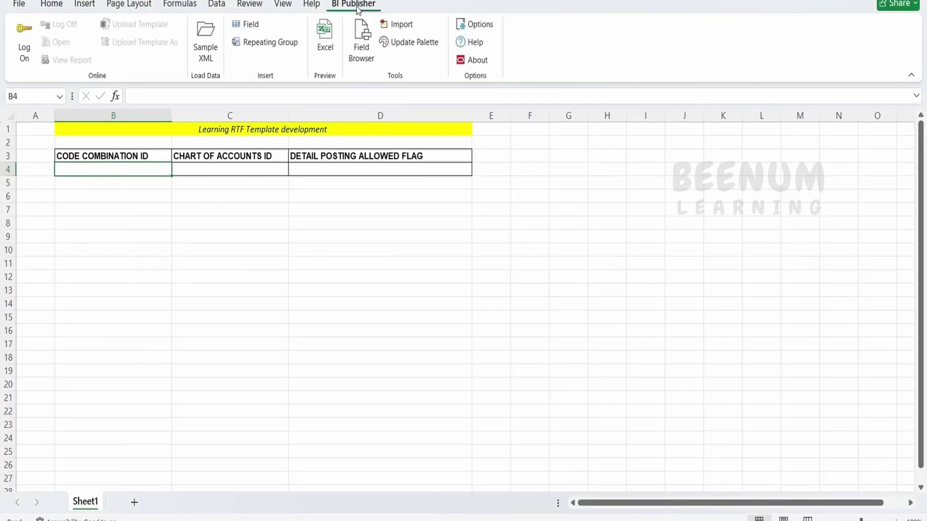
click(250, 28)
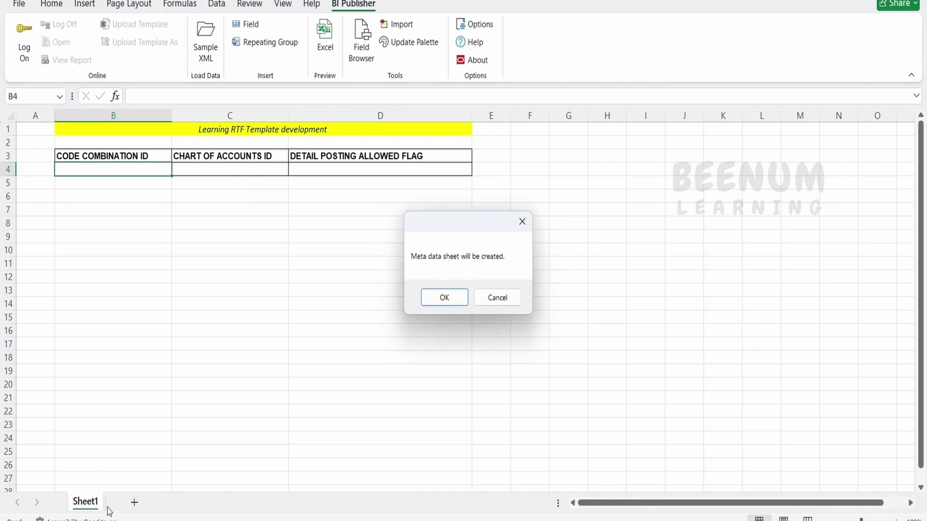
click(444, 297)
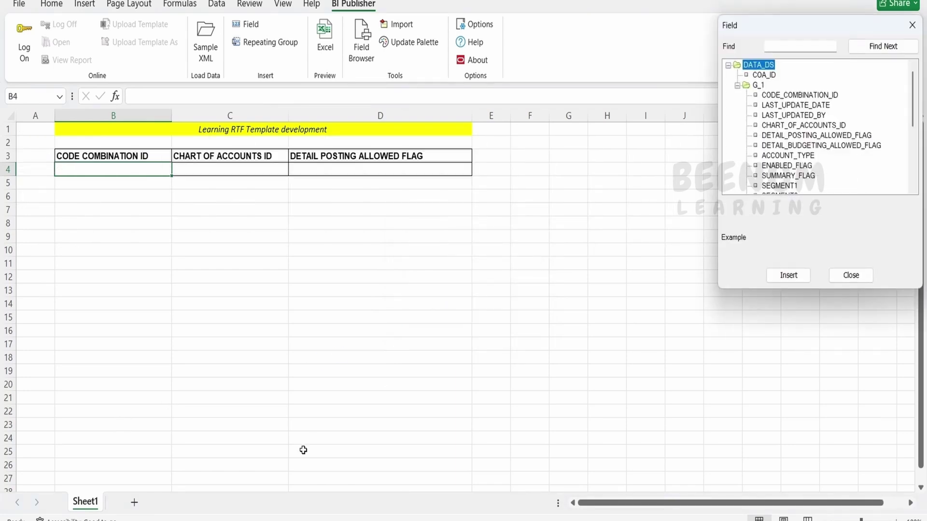
drag(773, 29, 638, 89)
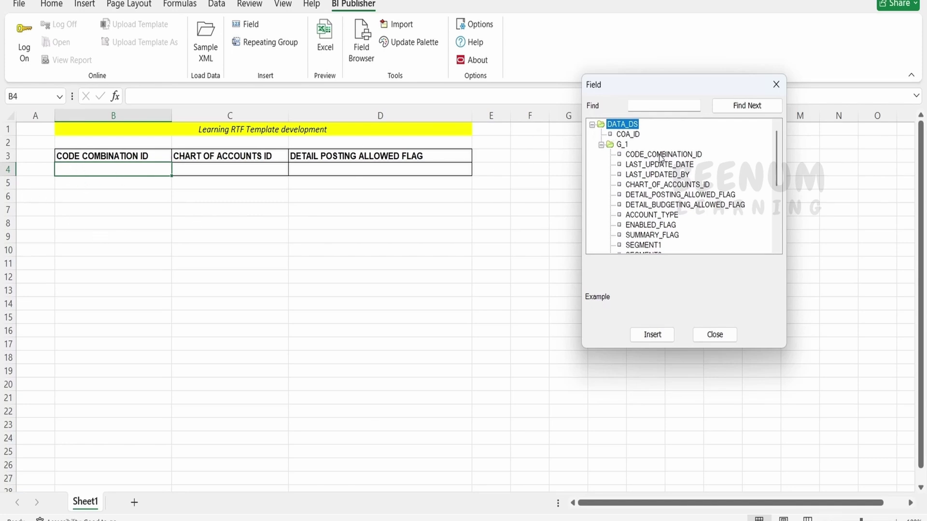
click(661, 154)
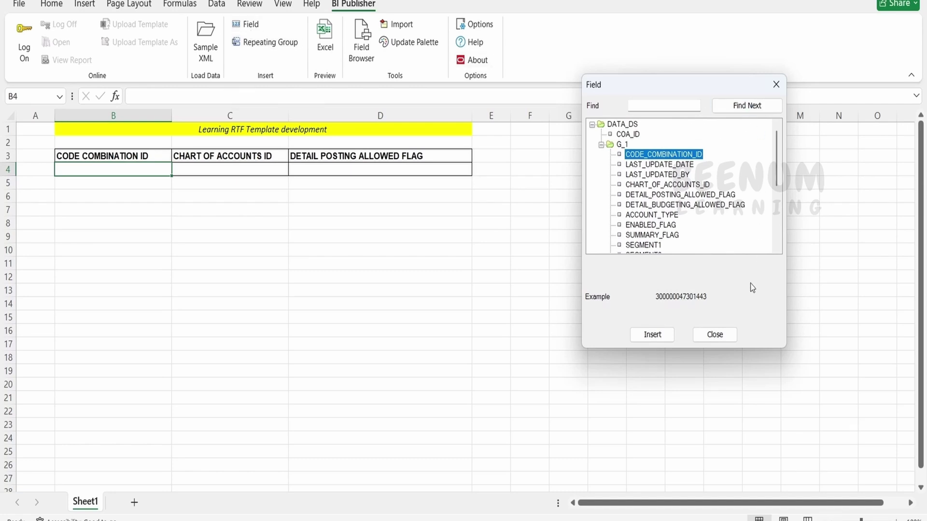
click(651, 335)
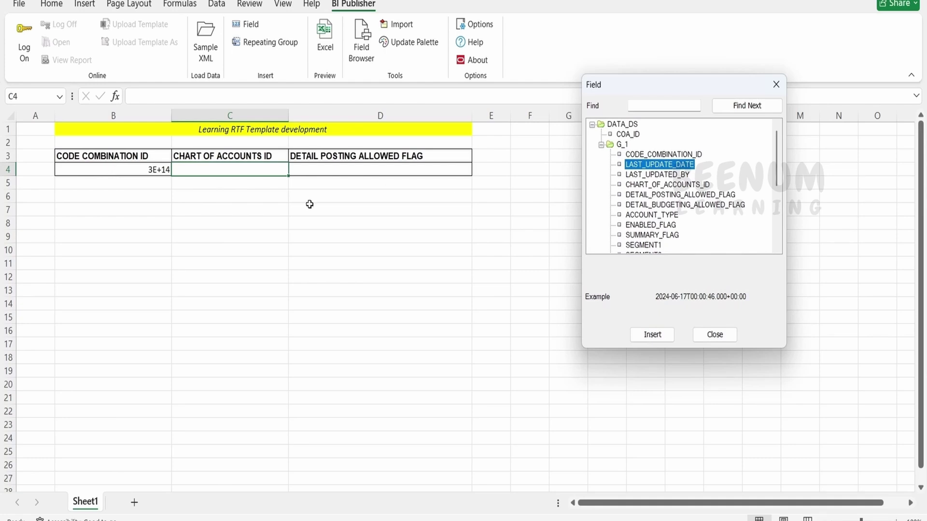
- Insert the CHART_OF_ACCOUNTS_ID field into C4 and DETAIL_POSTING_ALLOWED_FLAG into D4, and finish inserting fields
scroll(738, 208, down, 2)
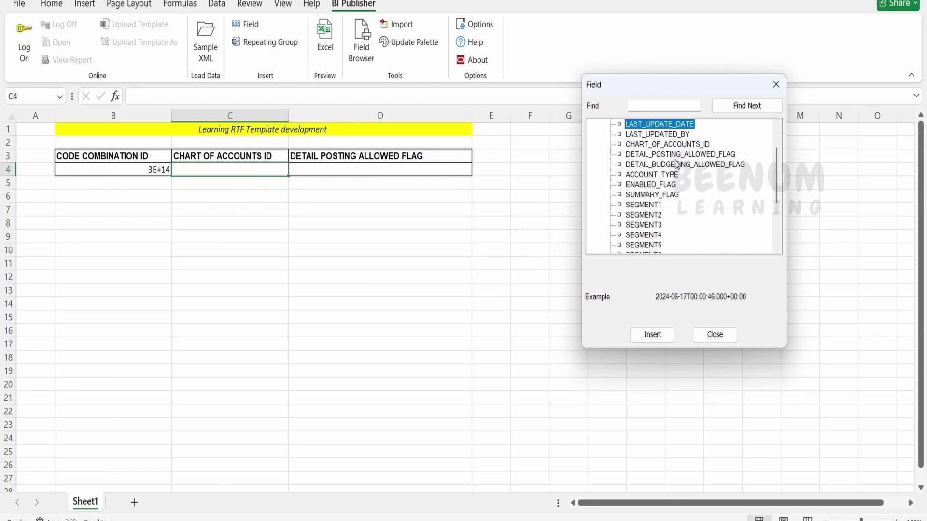
click(679, 146)
click(652, 334)
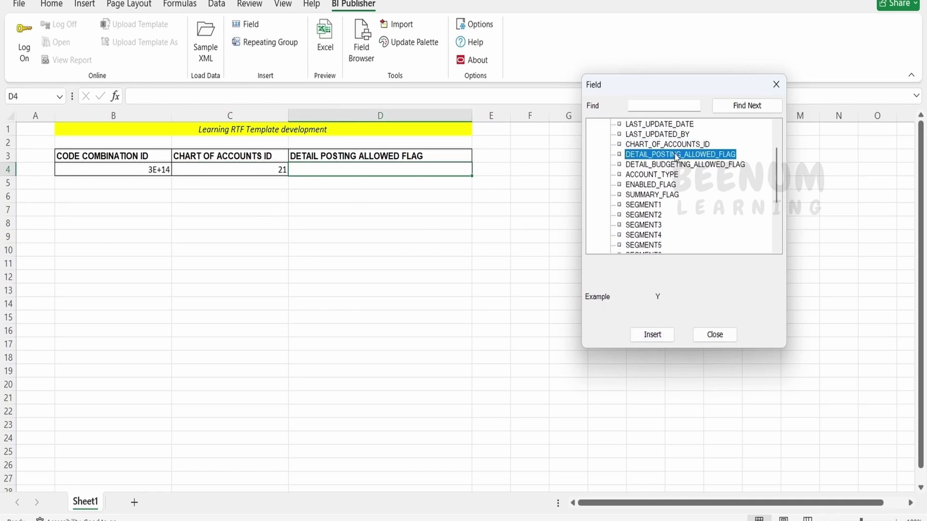
click(660, 337)
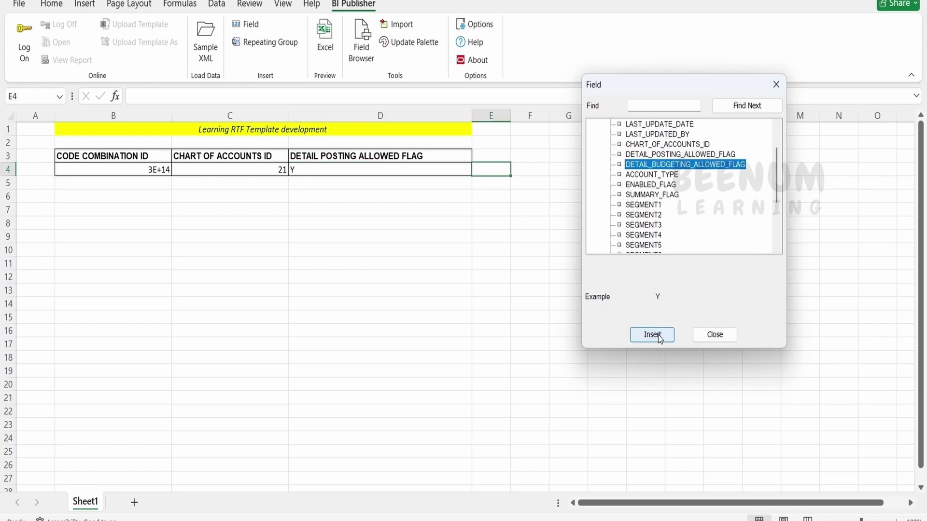
click(716, 340)
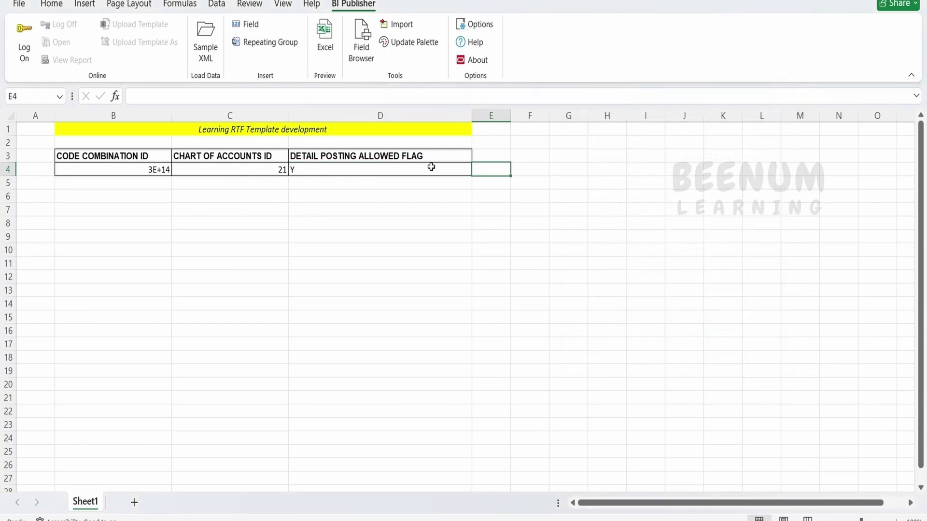
- Widen the Name Box and examine the full defined name of the field in B4
click(265, 196)
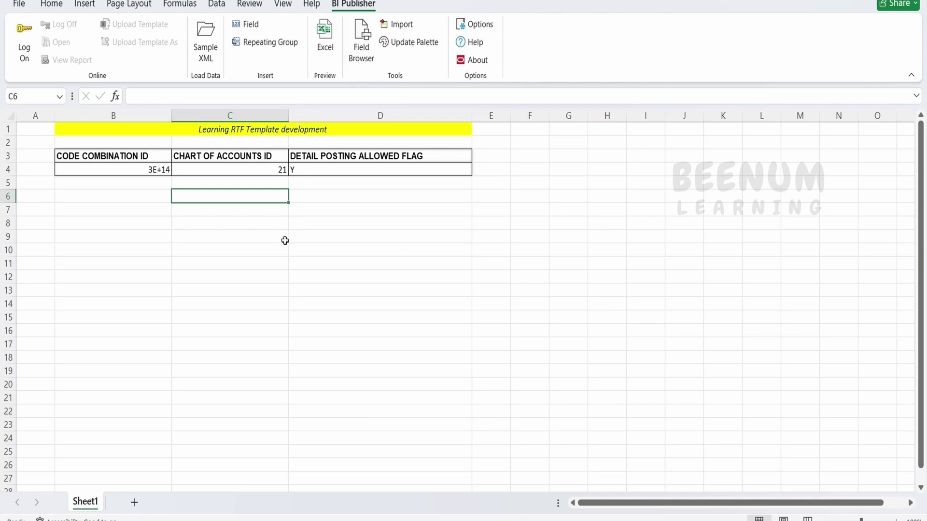
click(161, 174)
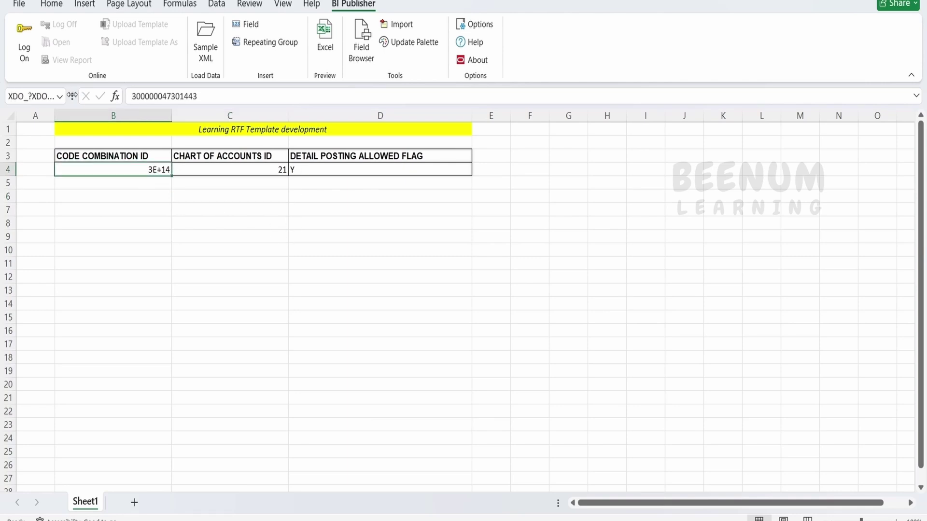
drag(72, 95, 151, 96)
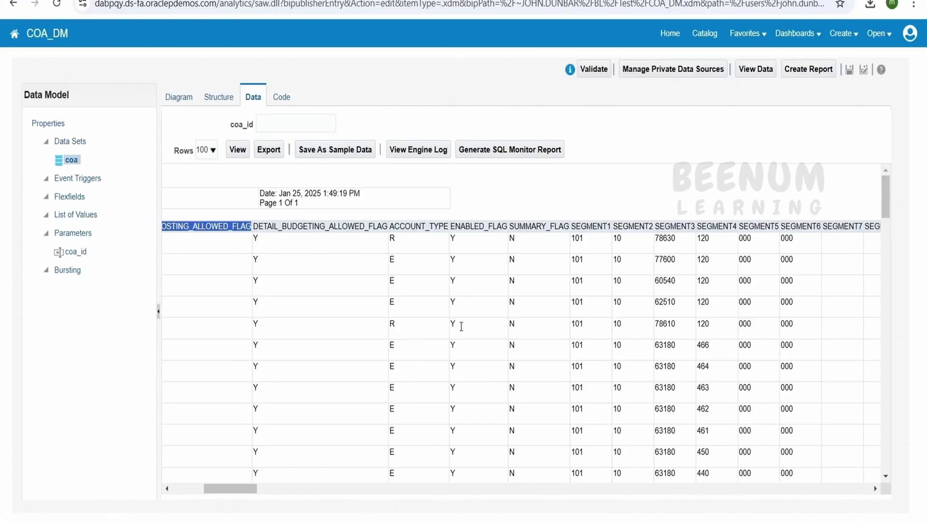
- Switch to the Downloads folder in File Explorer and open COA_DM.xml in Notepad++ to examine the sample data
click(384, 519)
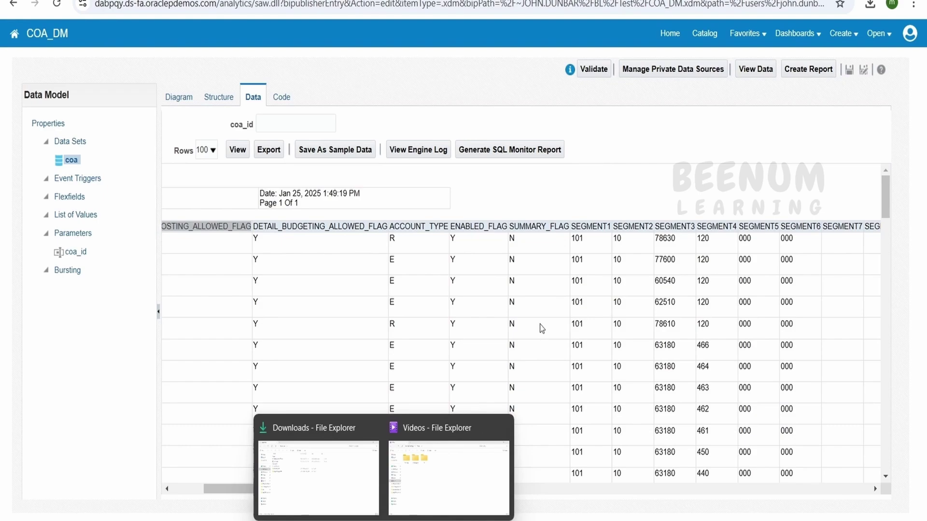
click(348, 495)
click(149, 103)
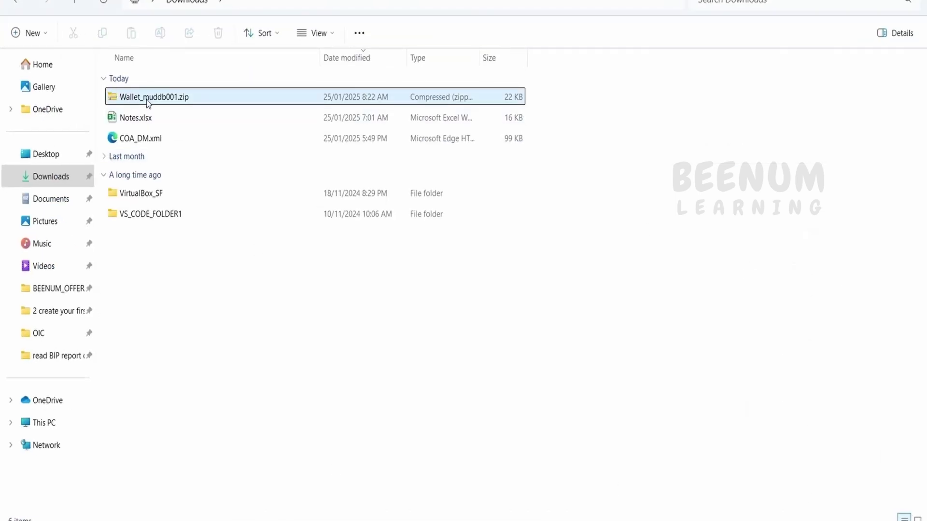
right_click(133, 138)
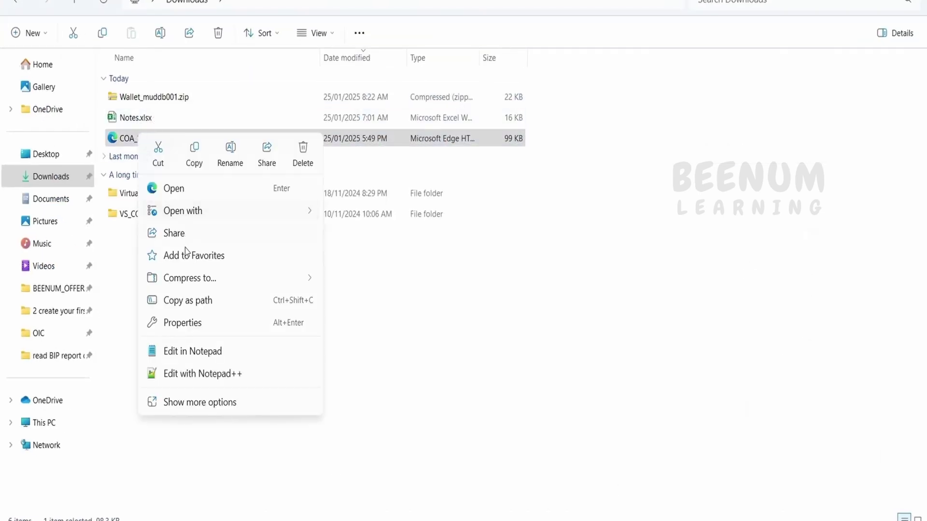
click(208, 374)
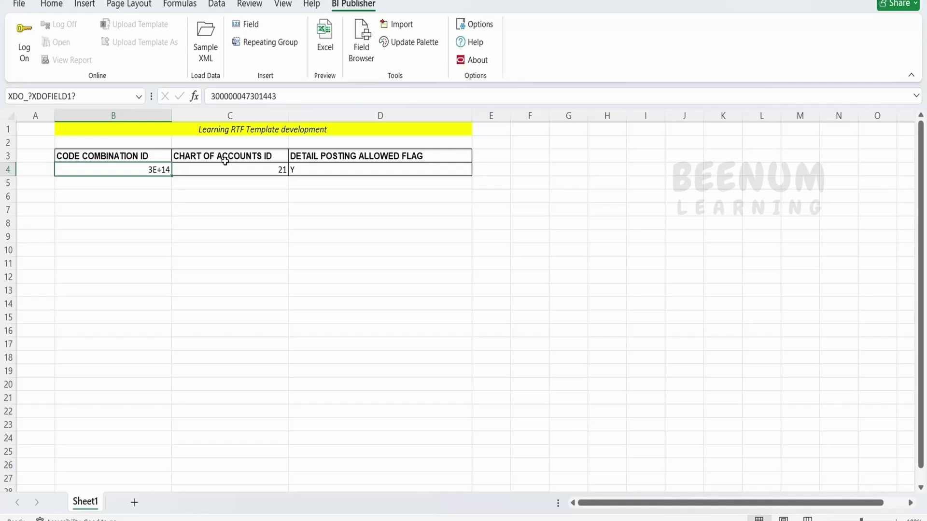
- Examine the defined names assigned to the inserted fields in C4 and D4 of the Excel template
click(224, 156)
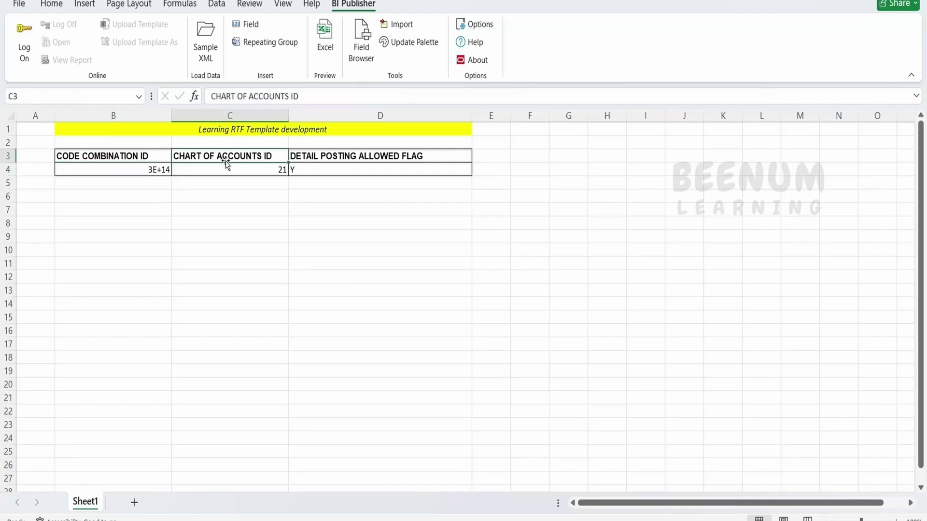
click(223, 167)
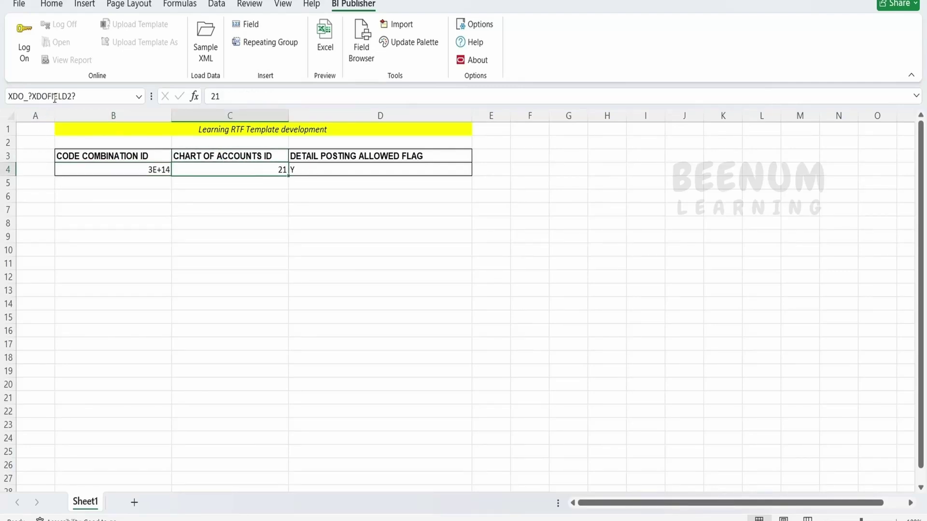
click(298, 170)
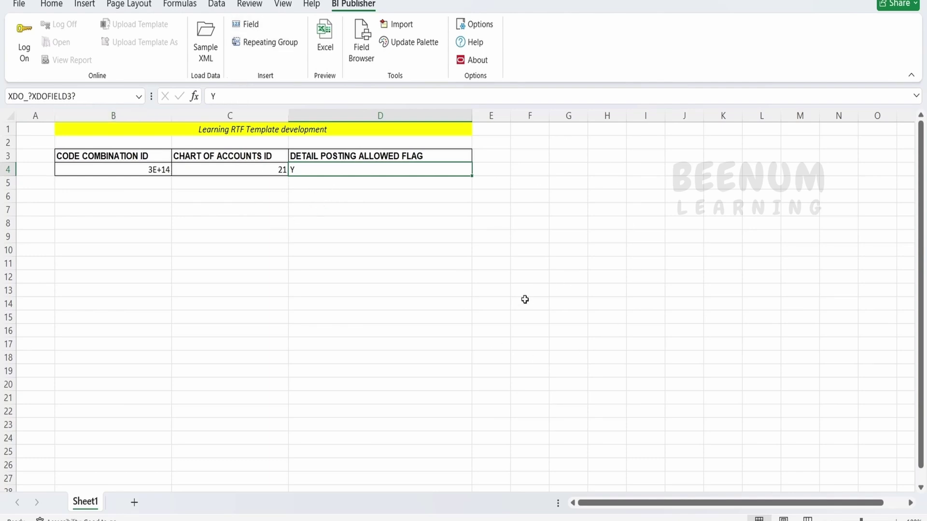
- Unhide the XDO_METADATA sheet in the template workbook
right_click(71, 509)
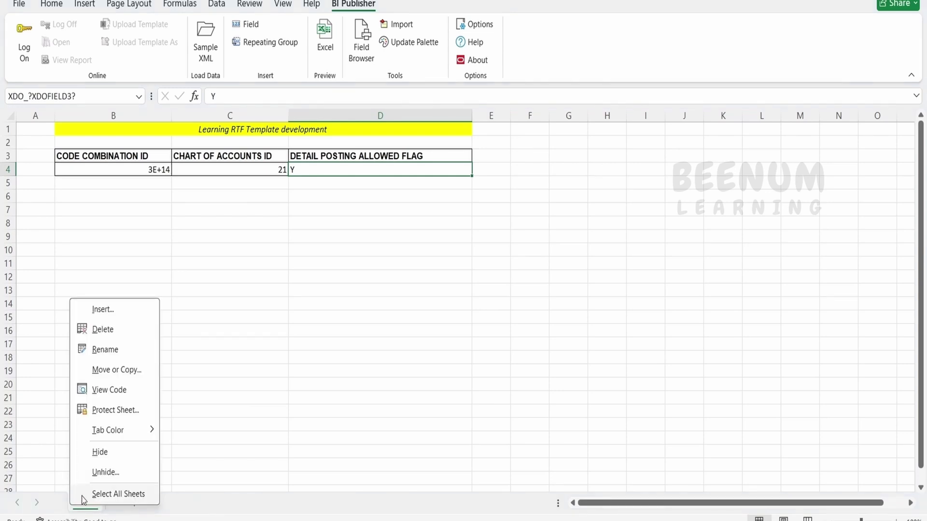
click(98, 474)
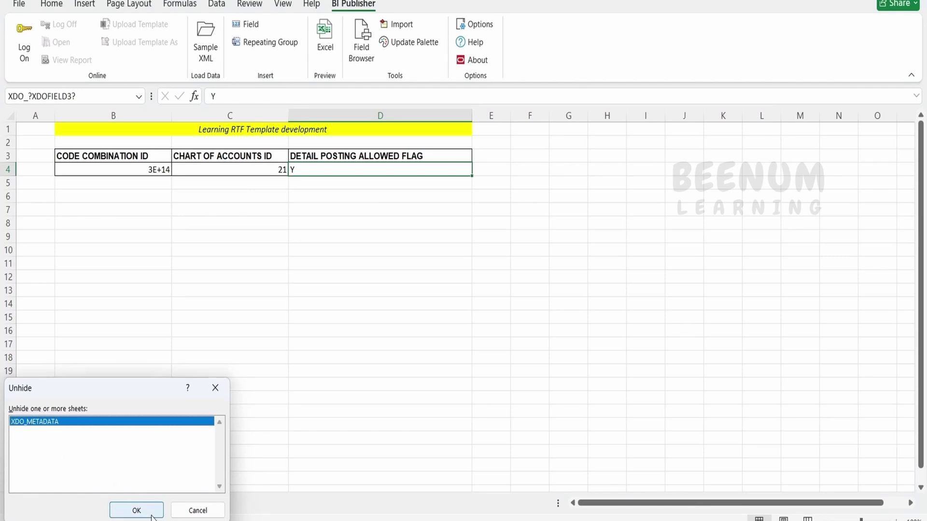
click(137, 510)
click(150, 492)
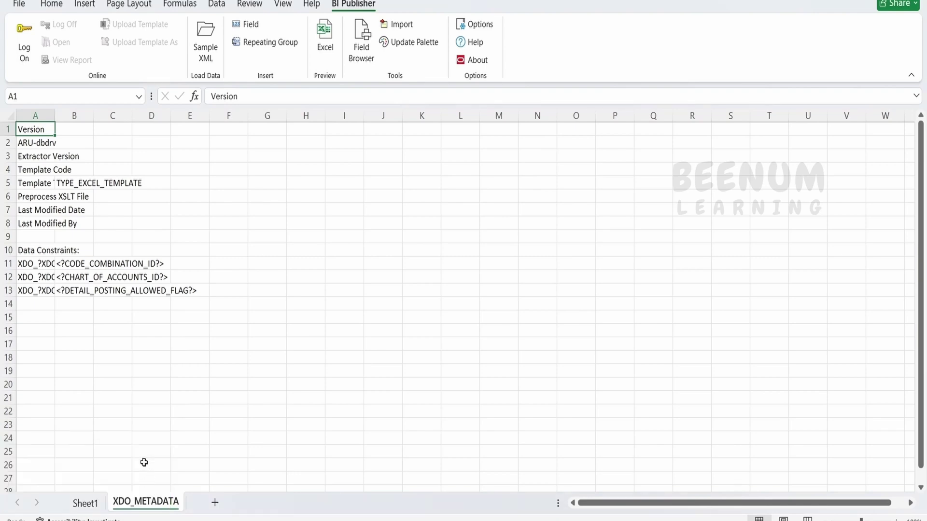
- Widen columns A and B of XDO_METADATA, and compare the defined name of B4 on Sheet1 with the data in COA_DM.xml
drag(58, 118, 249, 117)
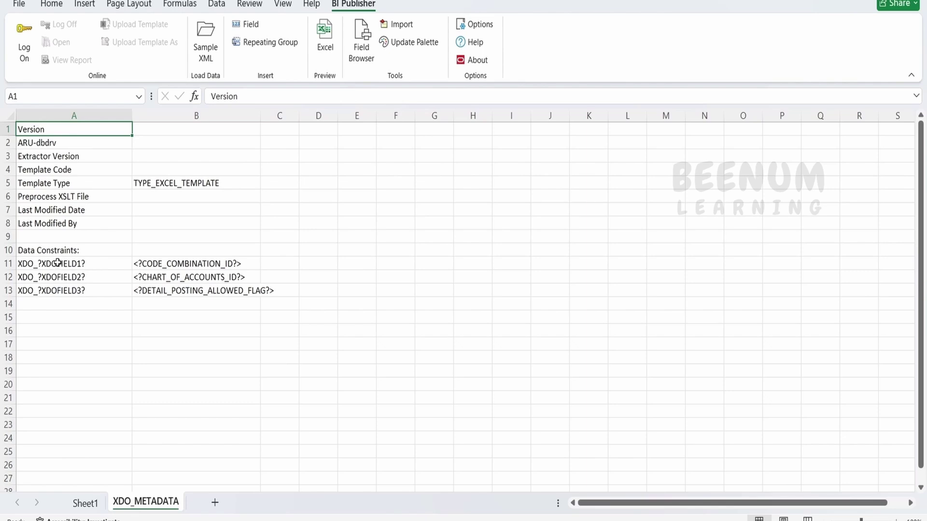
click(85, 503)
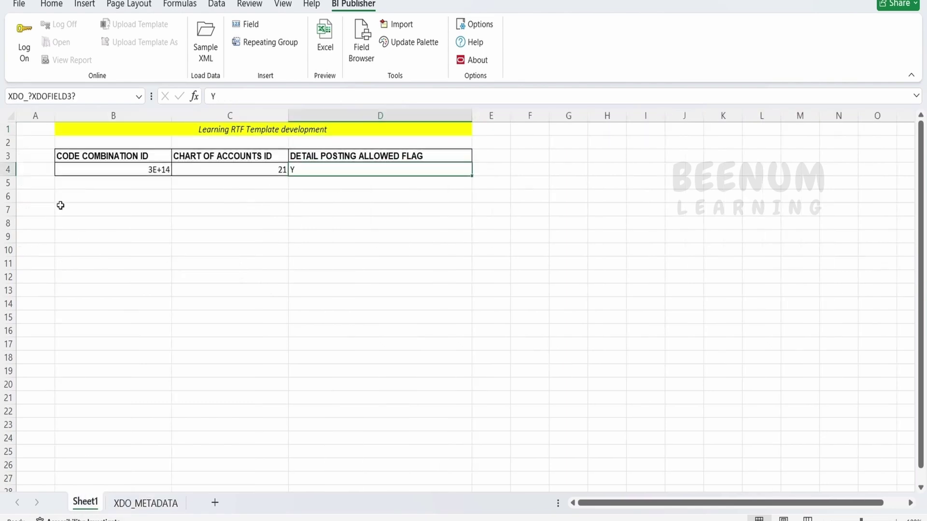
click(152, 169)
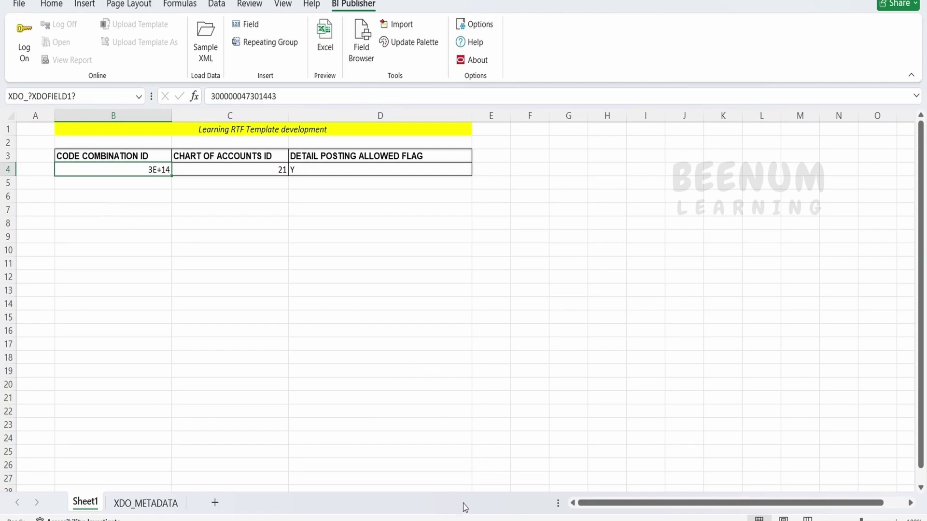
click(466, 519)
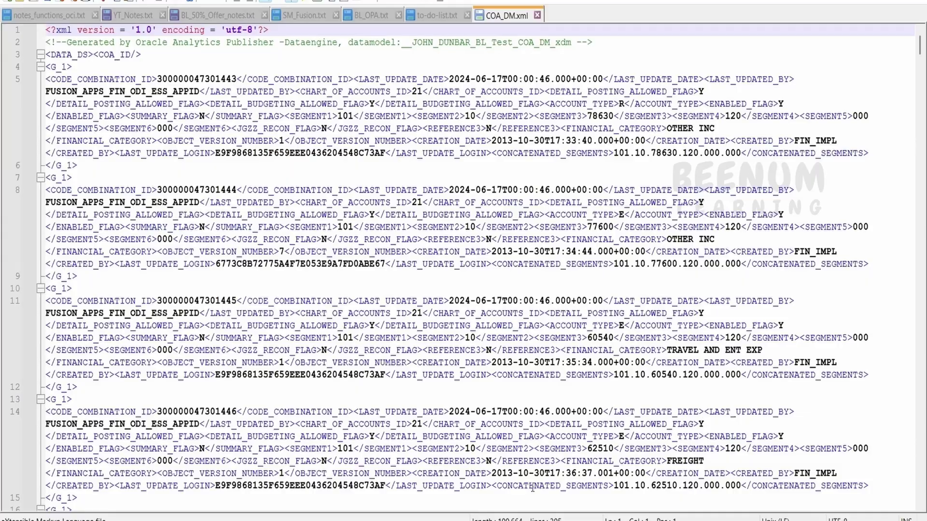
key(alt+Tab)
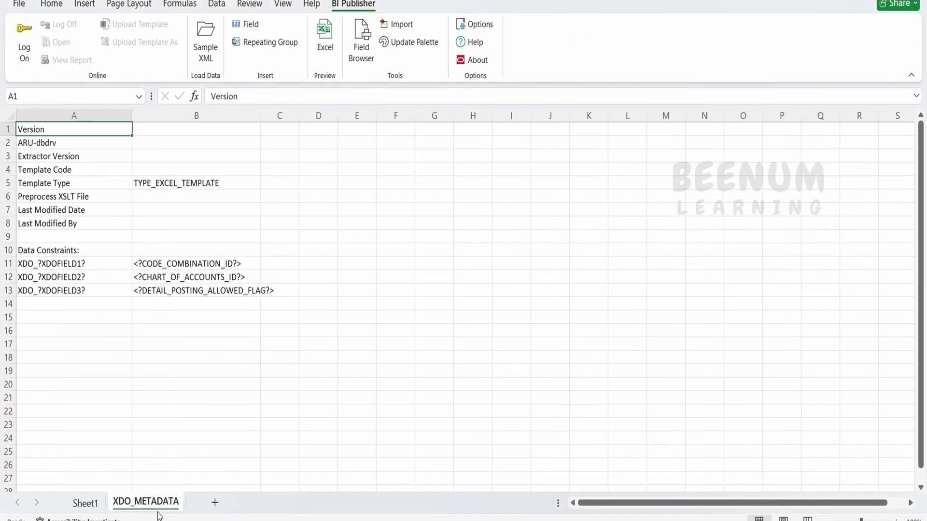
- Compare the XDO_?XDOFIELD1? constraint on the XDO_METADATA sheet with the CODE_COMBINATION_ID element in COA_DM.xml in Notepad++
click(154, 501)
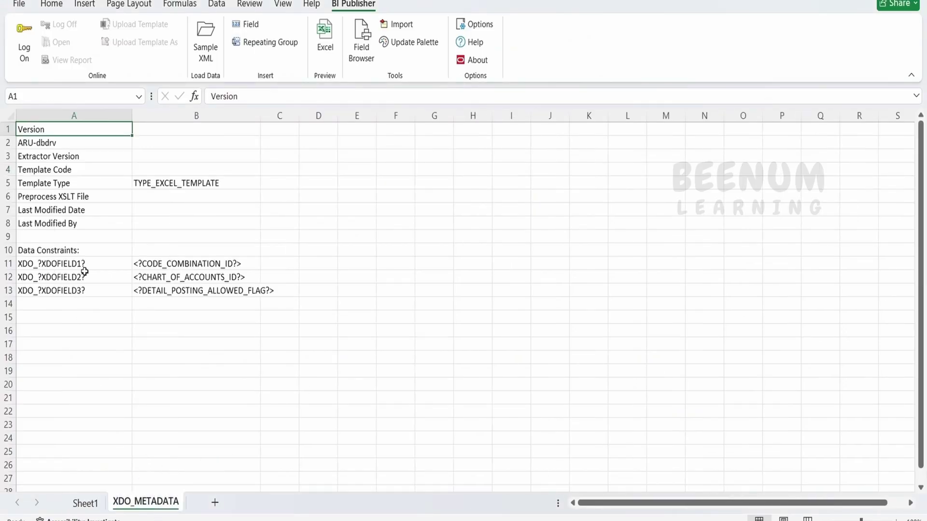
click(179, 264)
click(463, 519)
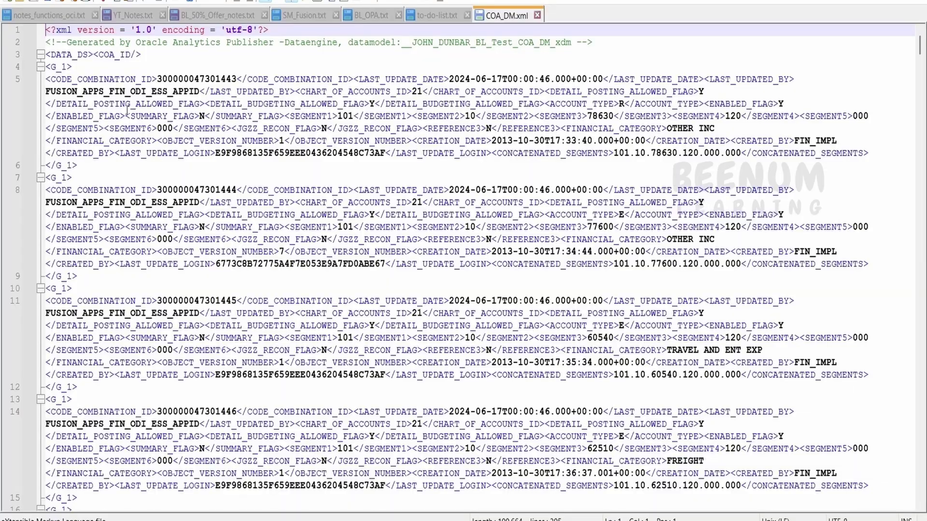
double_click(132, 78)
key(alt+Tab)
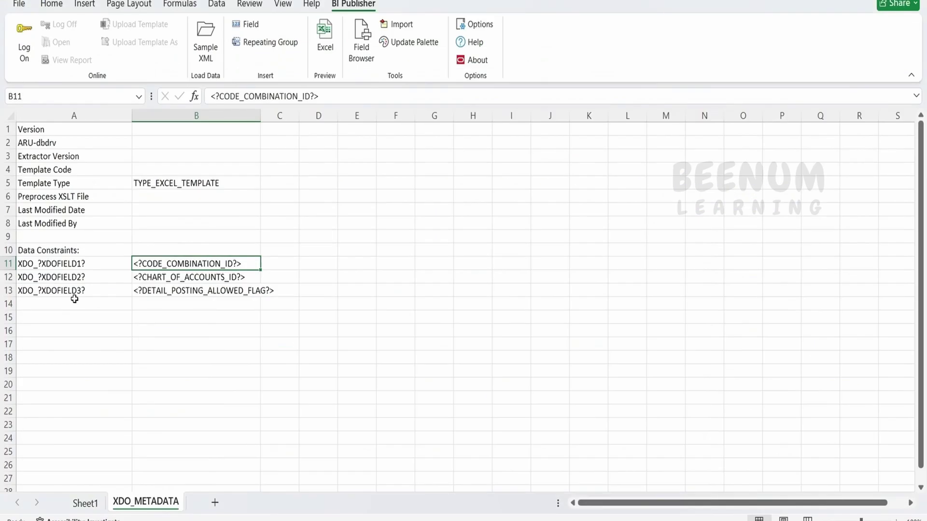
- Examine the XDO_?XDOFIELD2? and XDO_?XDOFIELD3? mappings on XDO_METADATA and compare them with the elements in COA_DM.xml
click(70, 276)
key(Right)
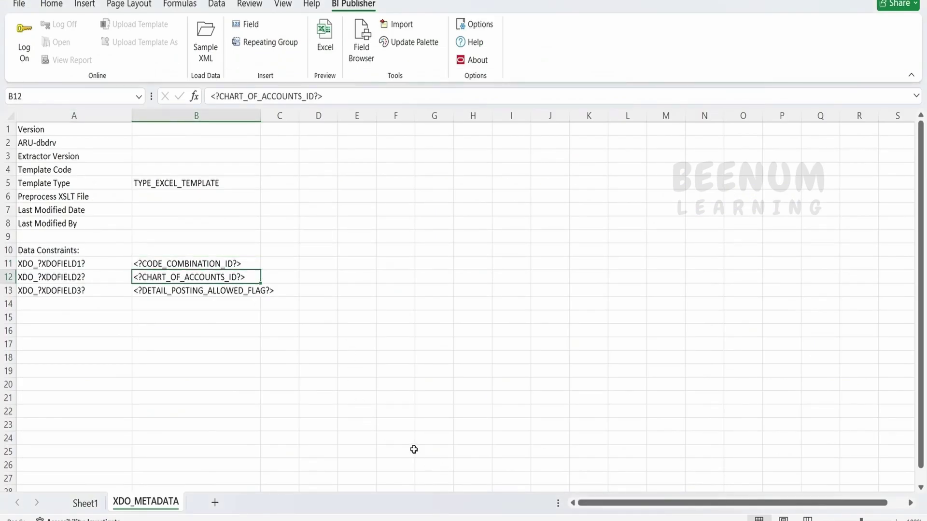
click(65, 292)
click(195, 296)
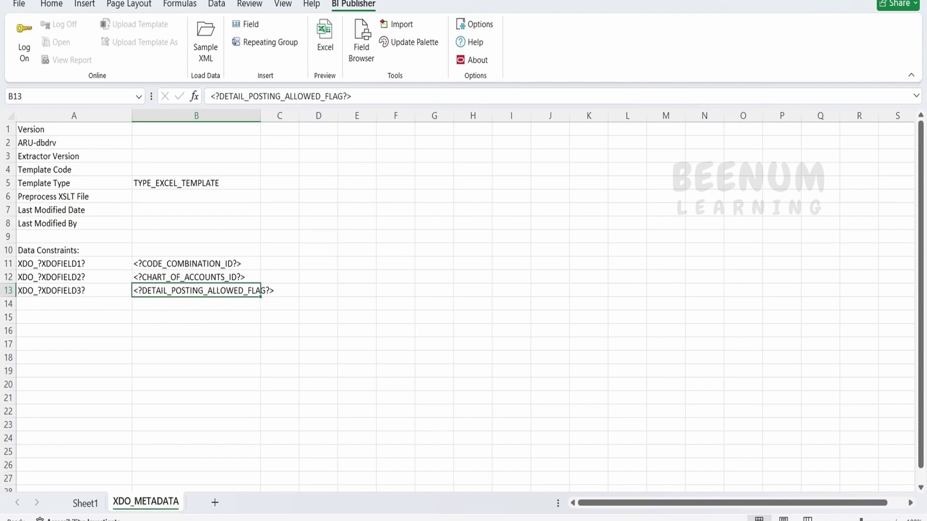
click(465, 463)
click(446, 139)
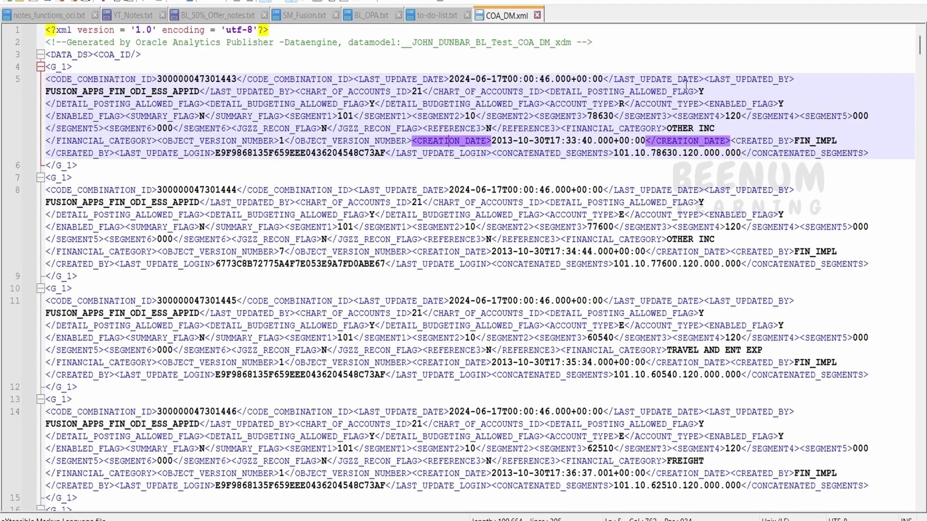
key(alt+Tab)
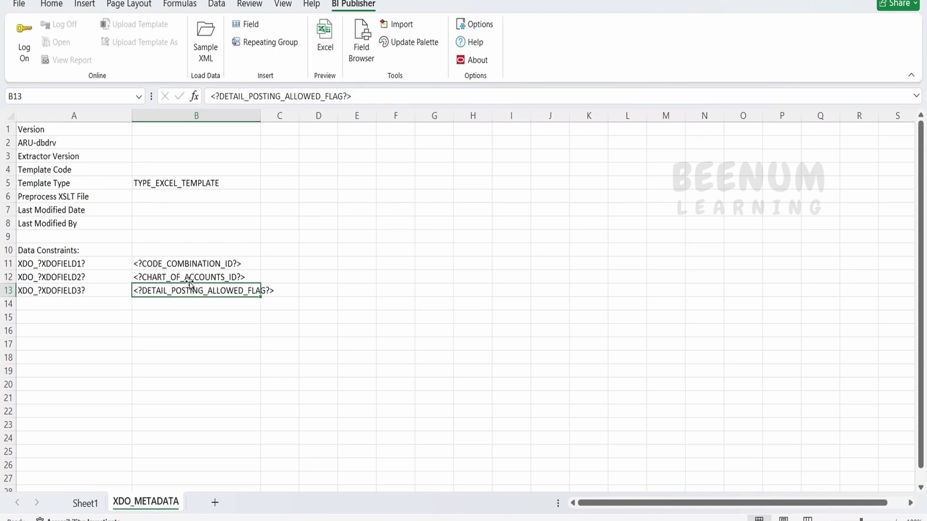
- Examine the Template Type entry on the XDO_METADATA sheet, and return to Sheet1
click(56, 184)
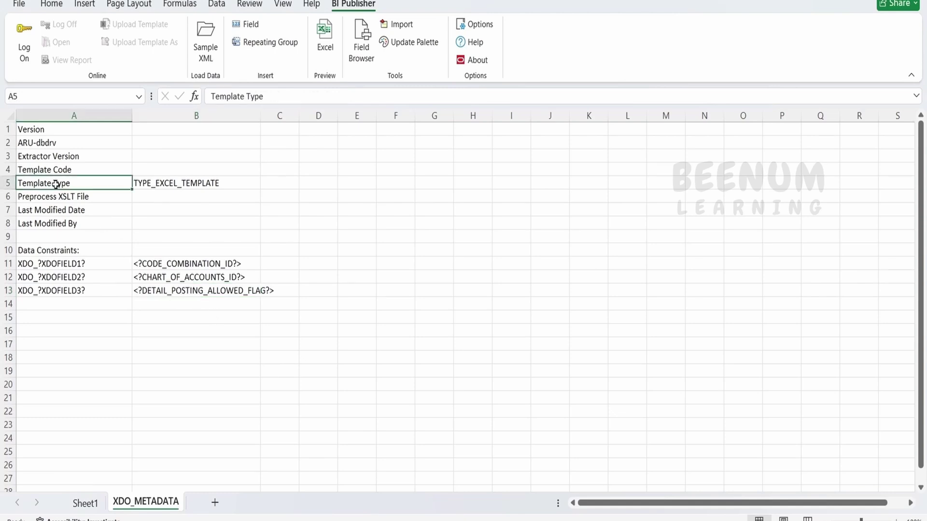
click(195, 184)
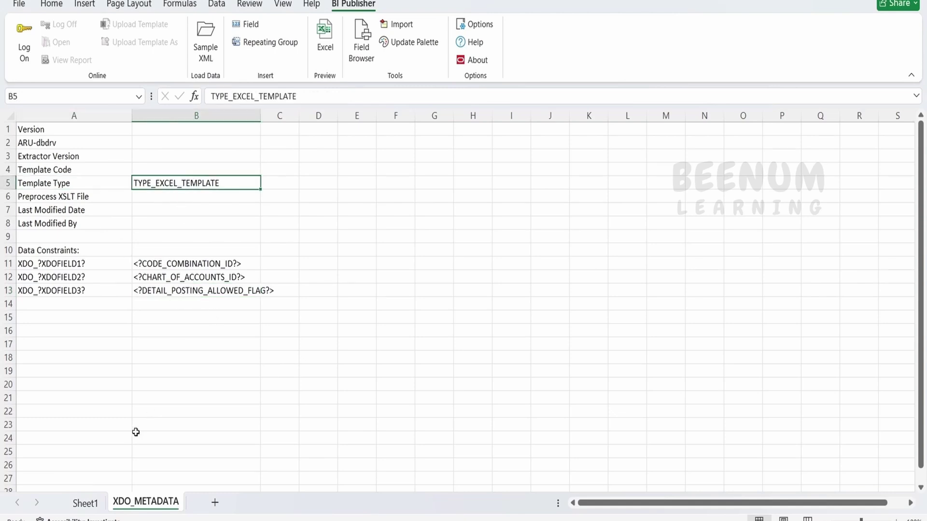
click(85, 504)
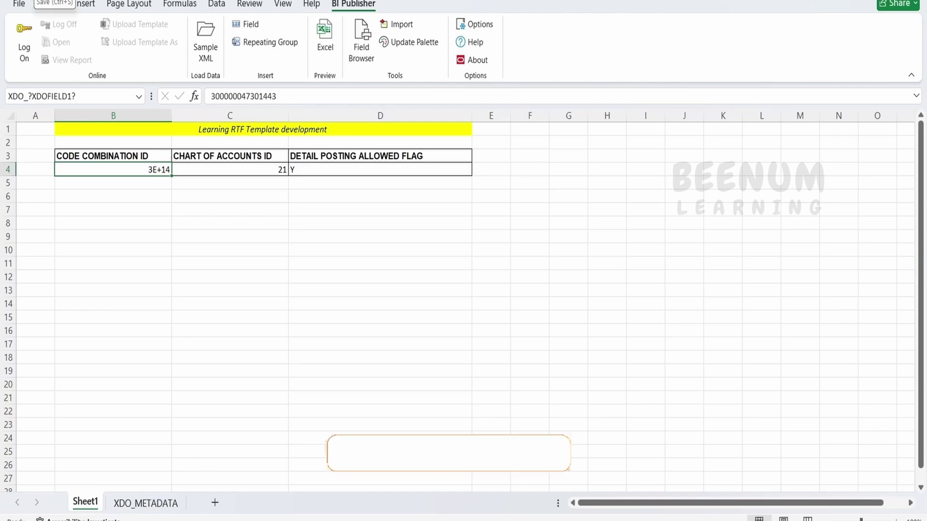
- Start saving the template workbook to the Downloads folder in the Excel 97-2003 Workbook (*.xls) format
click(18, 3)
click(39, 186)
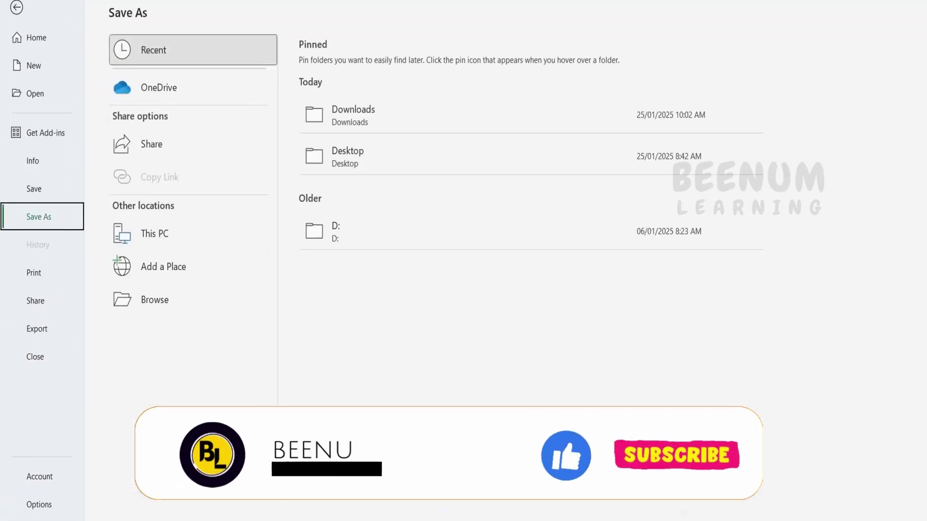
click(151, 303)
click(58, 165)
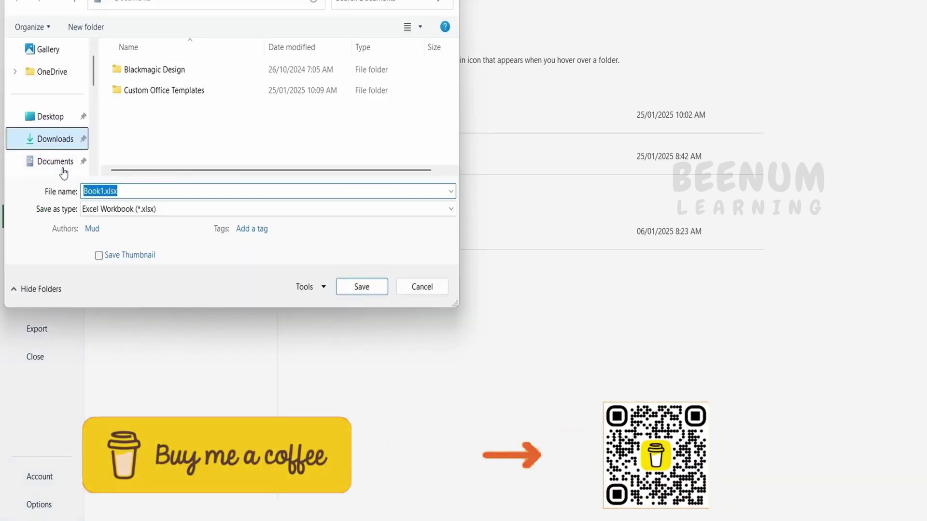
click(168, 209)
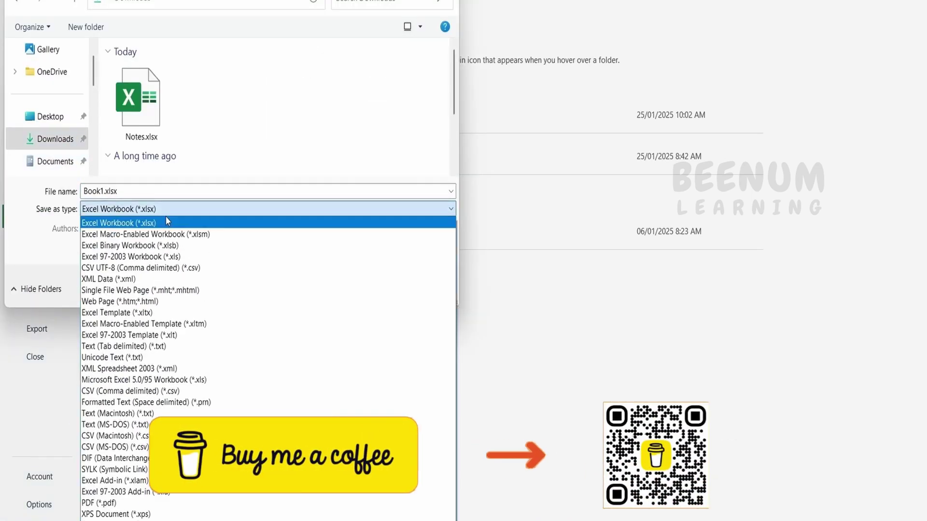
click(167, 246)
click(176, 214)
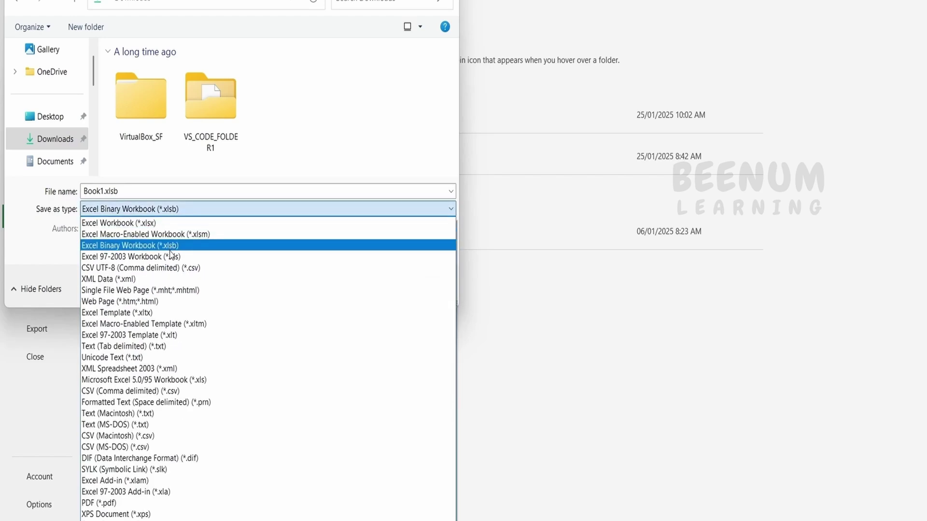
click(164, 253)
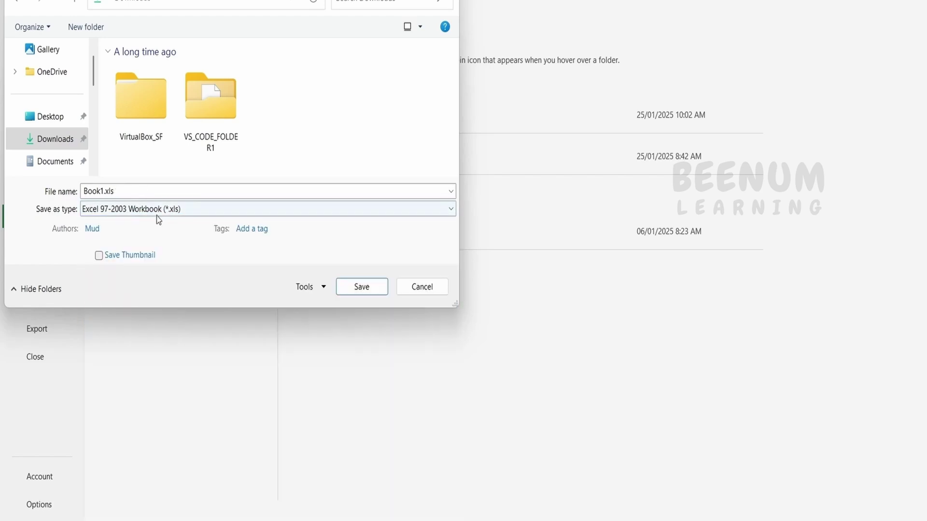
- Name the file rtf_excel_template with the .xls extension and save it
click(104, 191)
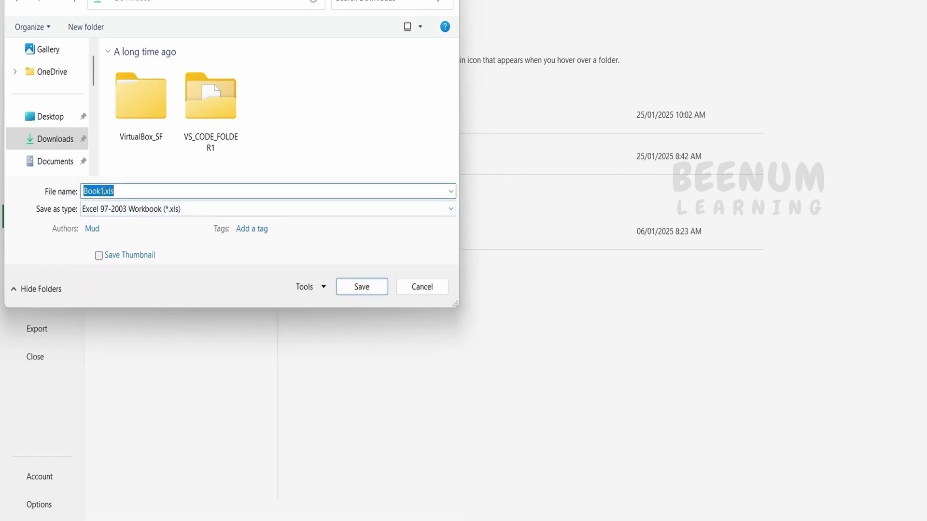
click(94, 193)
double_click(104, 192)
text(rtf)
text(_excel_template)
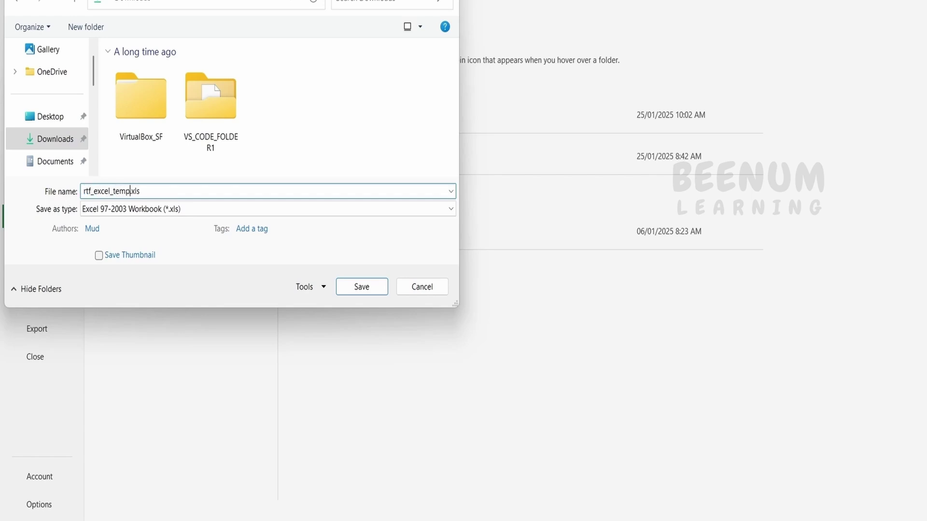
click(373, 291)
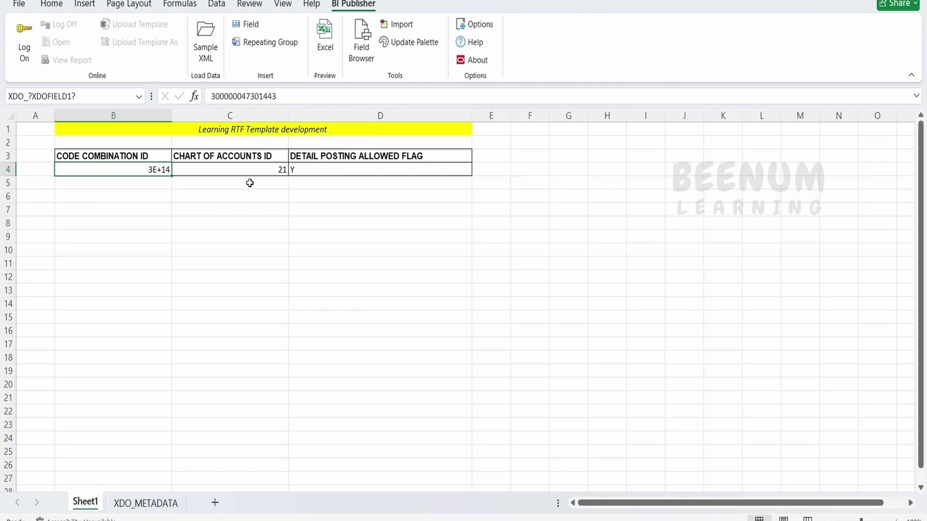
- Switch to the COA_DM data model in the browser, examine the first record across its columns, and return to the Excel template
click(160, 170)
click(385, 519)
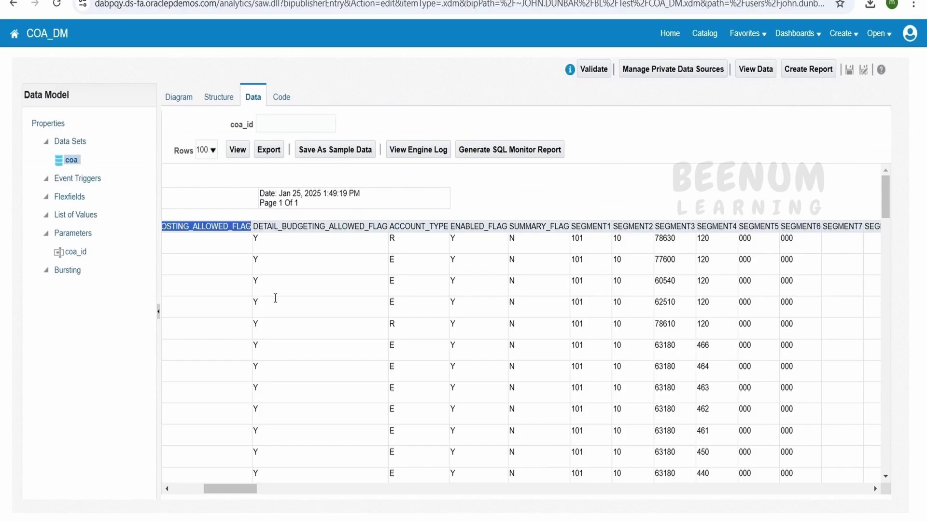
drag(230, 489, 144, 429)
drag(191, 249, 841, 241)
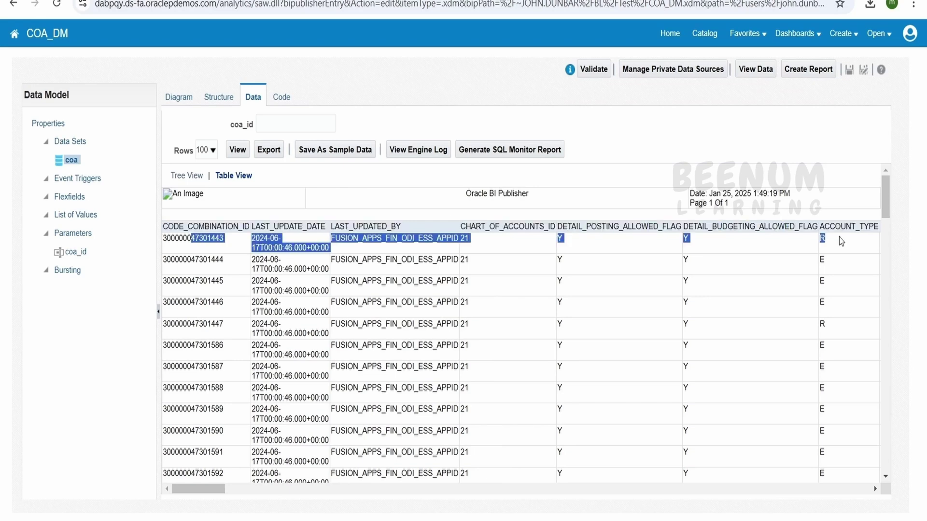
click(251, 398)
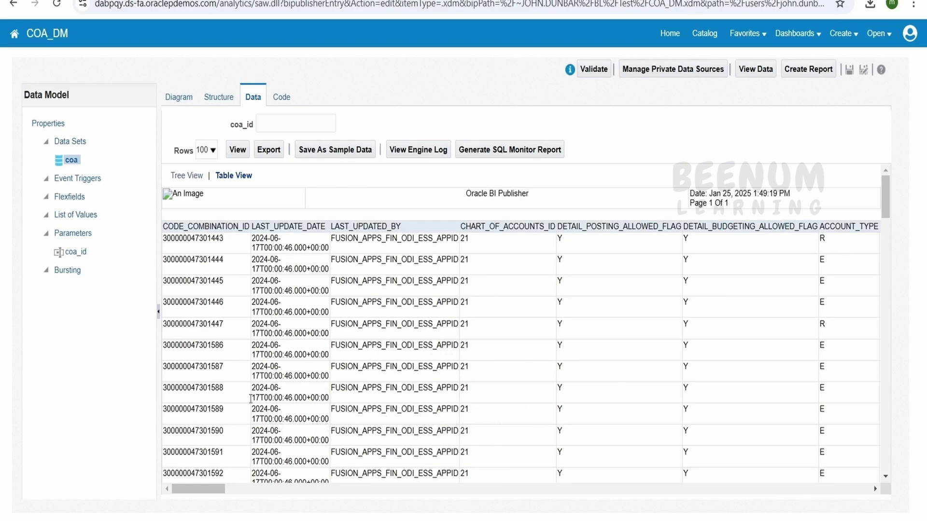
key(alt+Tab)
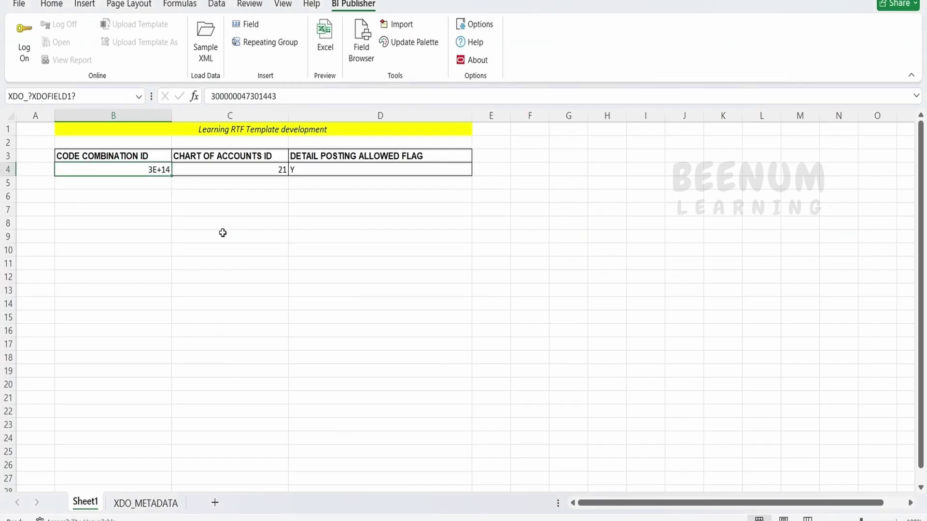
- Insert a repeating group over the field cells B4:D4 that loops for each G_1, checking the group in the COA_DM data model
click(188, 167)
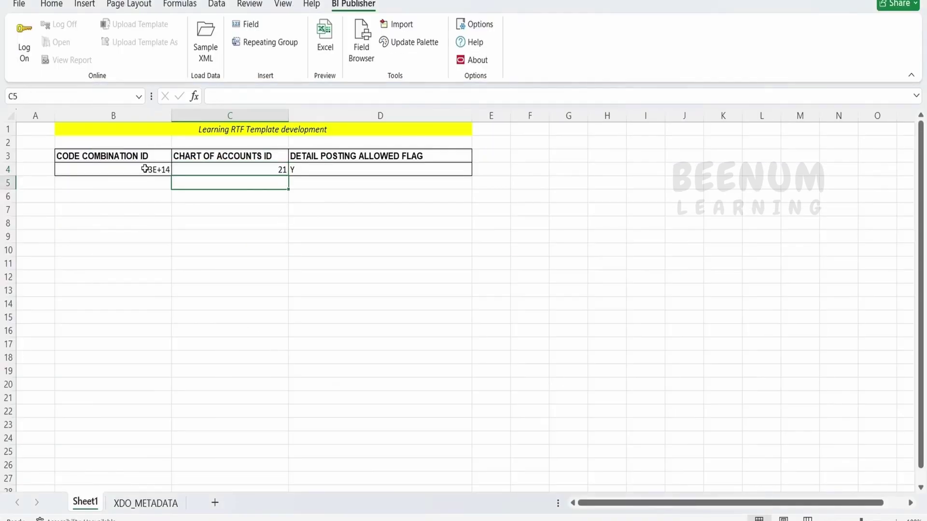
drag(145, 169, 324, 175)
click(271, 43)
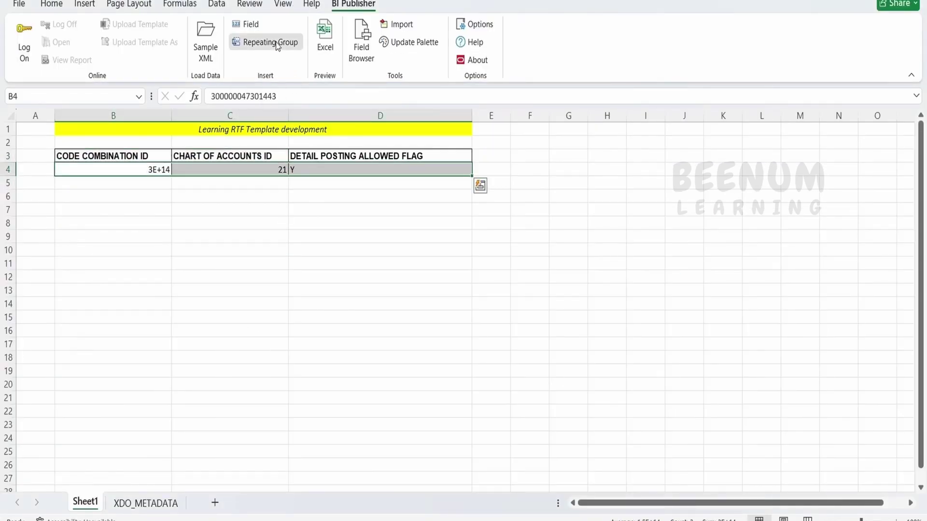
click(125, 59)
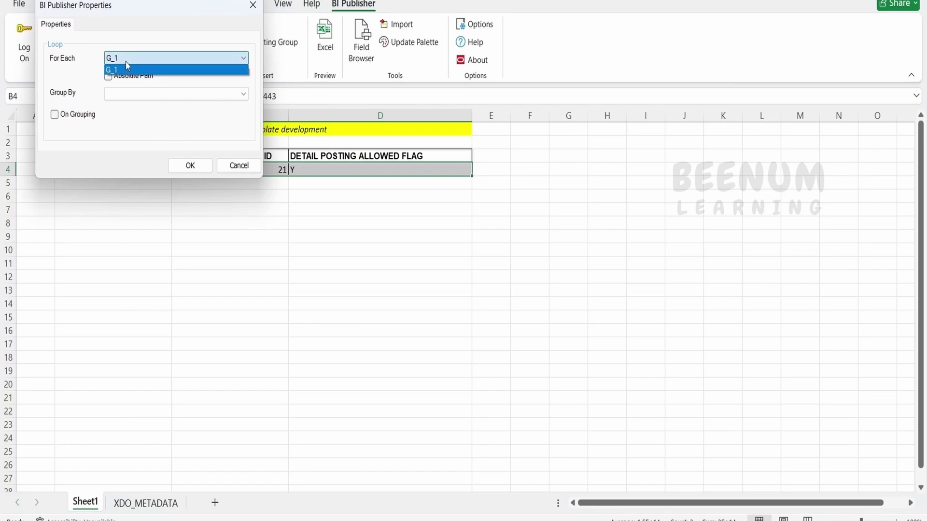
click(193, 129)
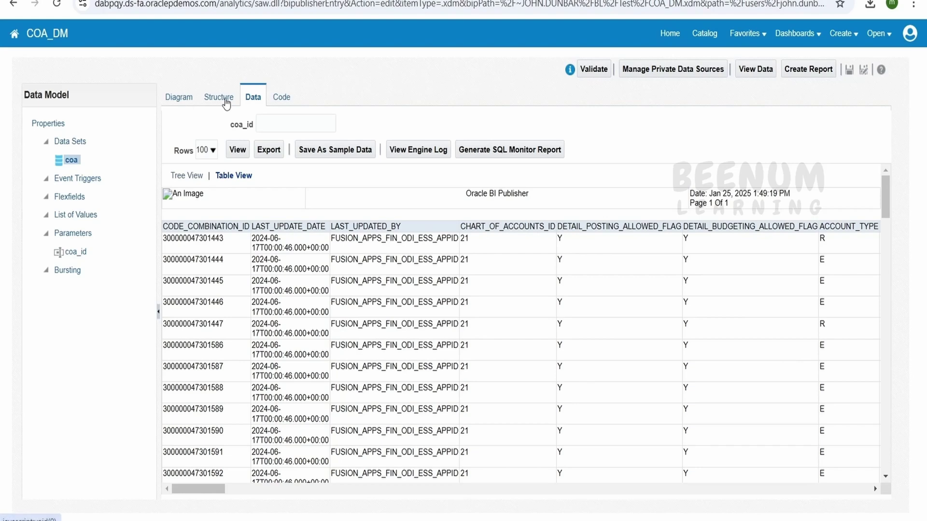
click(187, 176)
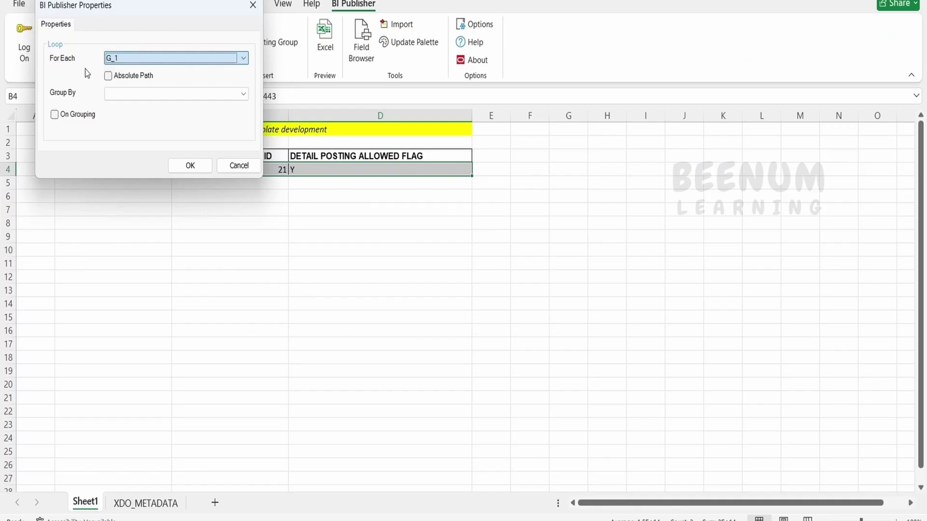
click(128, 58)
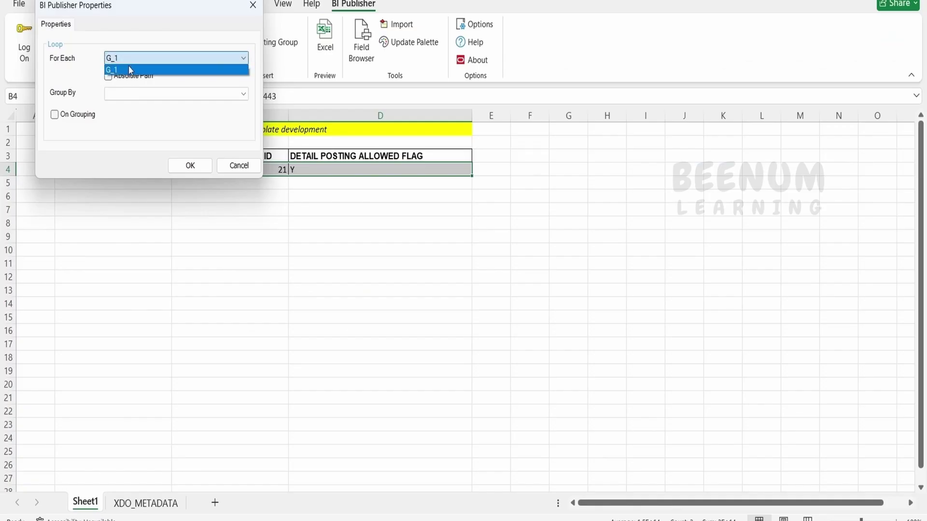
click(155, 91)
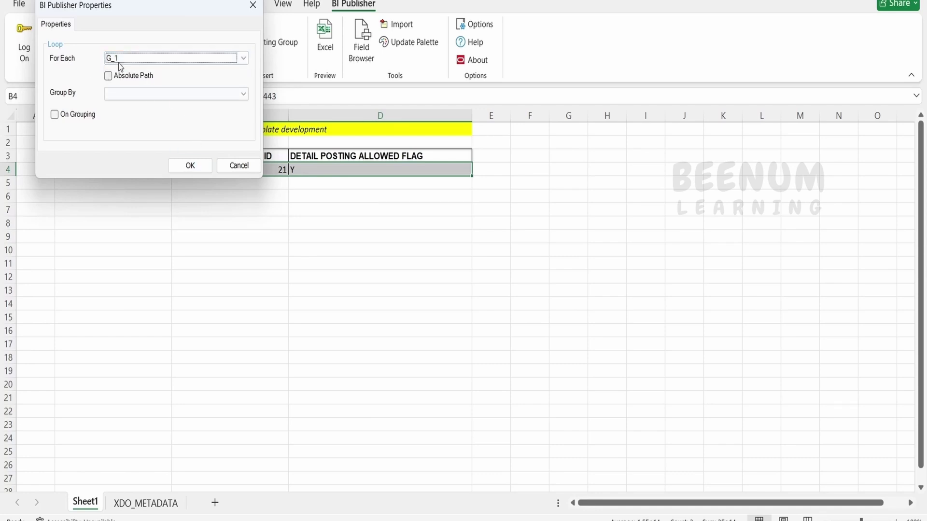
click(198, 166)
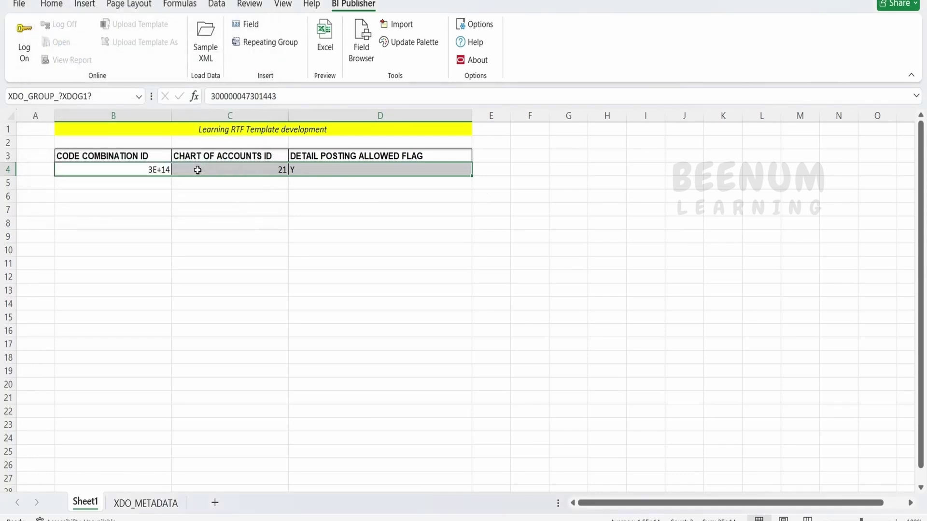
click(213, 223)
click(132, 169)
drag(210, 174, 302, 169)
click(190, 265)
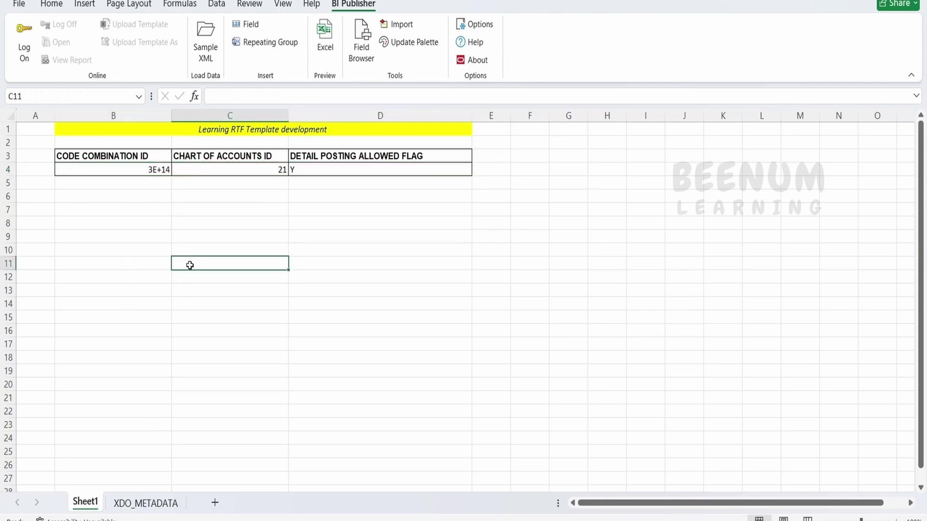
- Widen column B of the XDO_METADATA sheet to read the G_1 for-each entry, and return to Sheet1
click(152, 504)
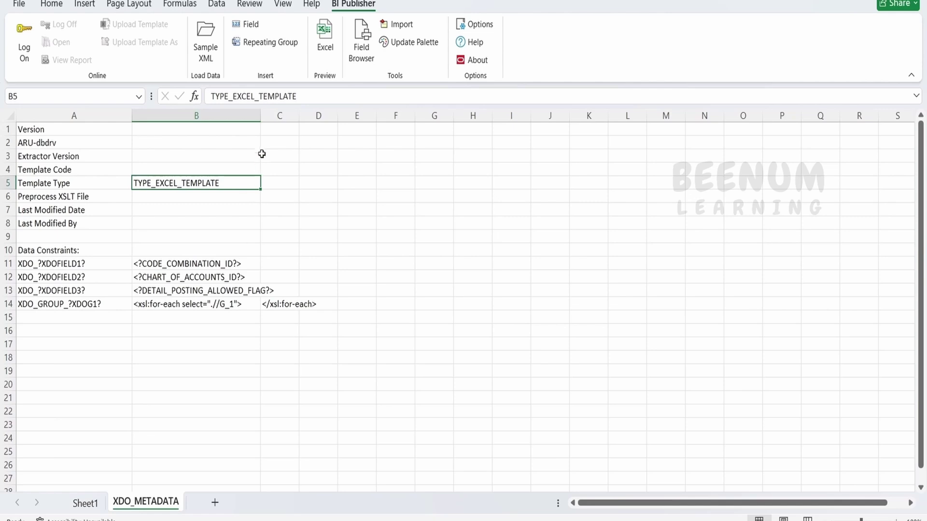
drag(261, 115, 382, 119)
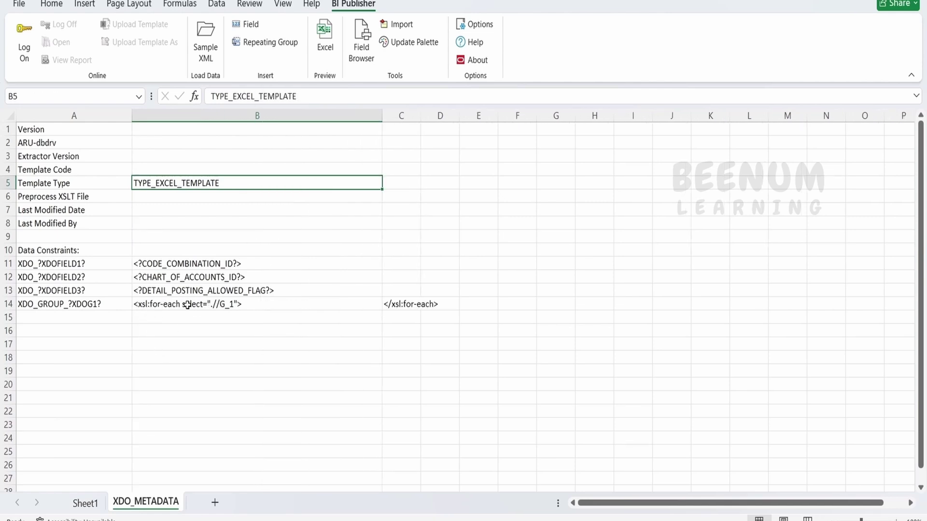
click(85, 503)
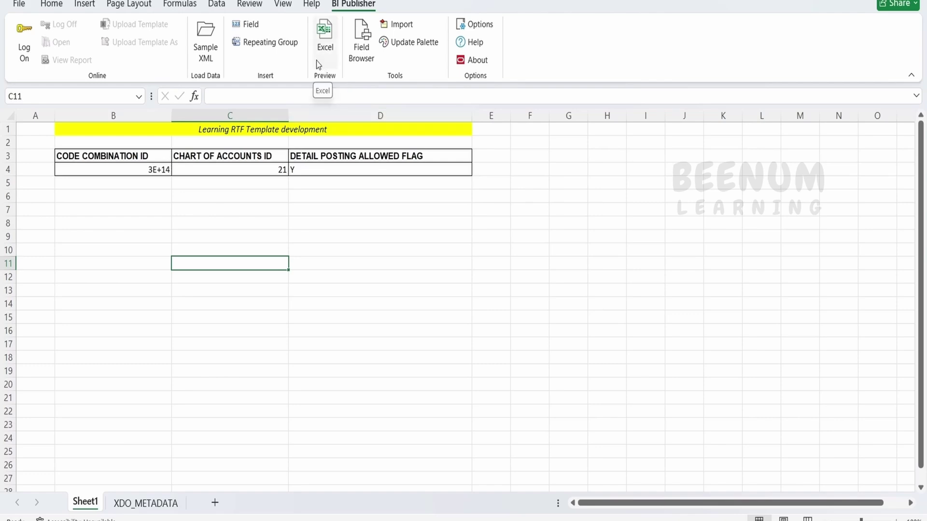
- Preview the template in Excel and examine the repeated rows and the full CODE COMBINATION ID values in B6 and B9
click(323, 45)
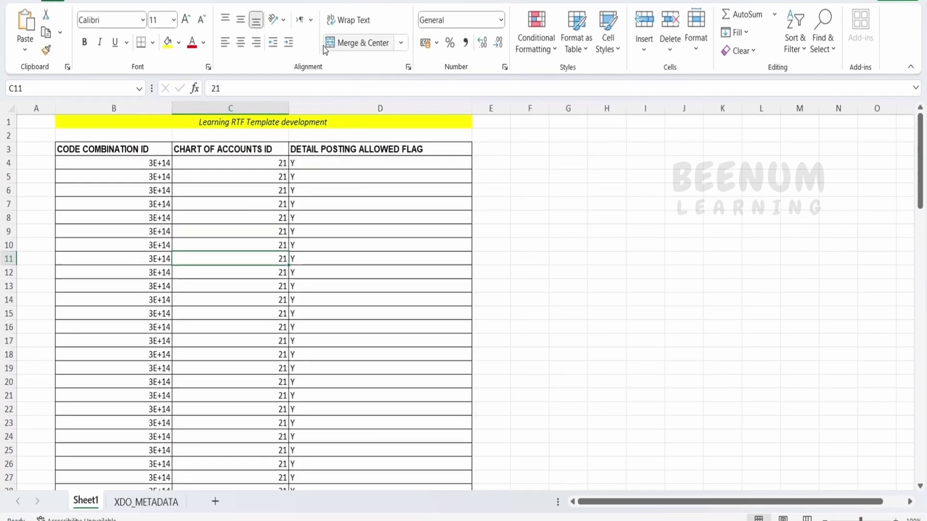
scroll(292, 220, down, 2)
scroll(294, 226, down, 10)
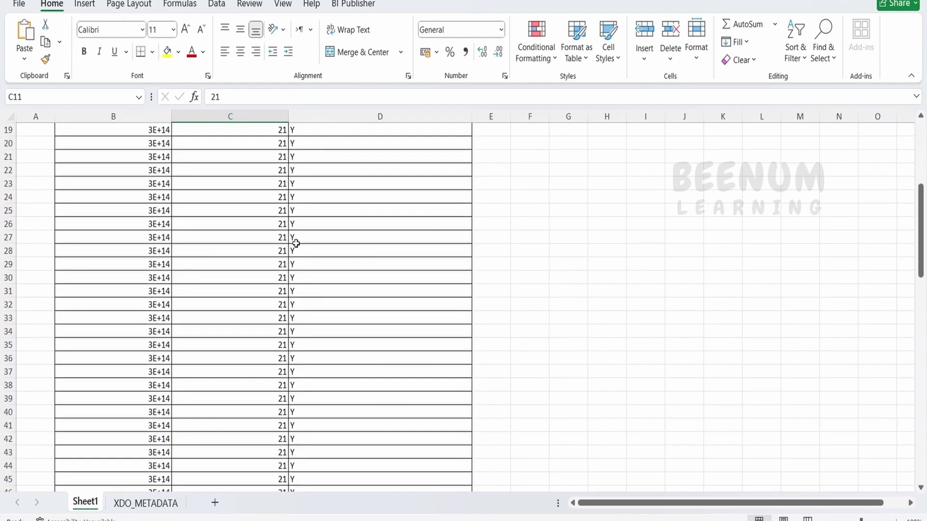
key(ctrl+Home)
double_click(156, 202)
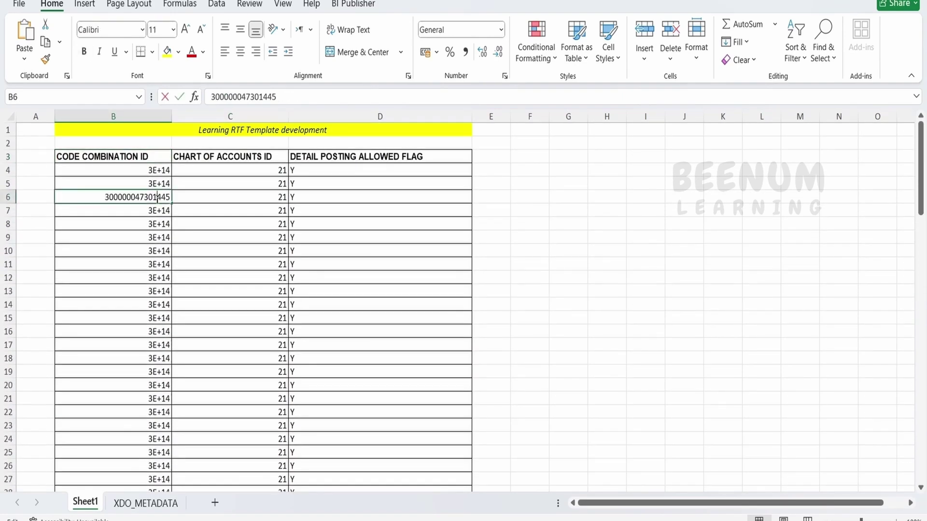
double_click(158, 238)
scroll(168, 263, down, 12)
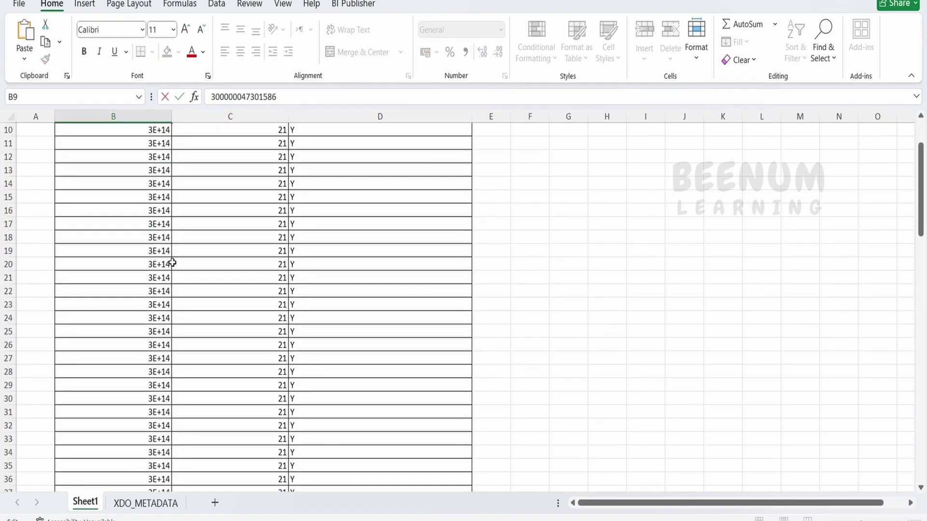
drag(921, 268, 922, 143)
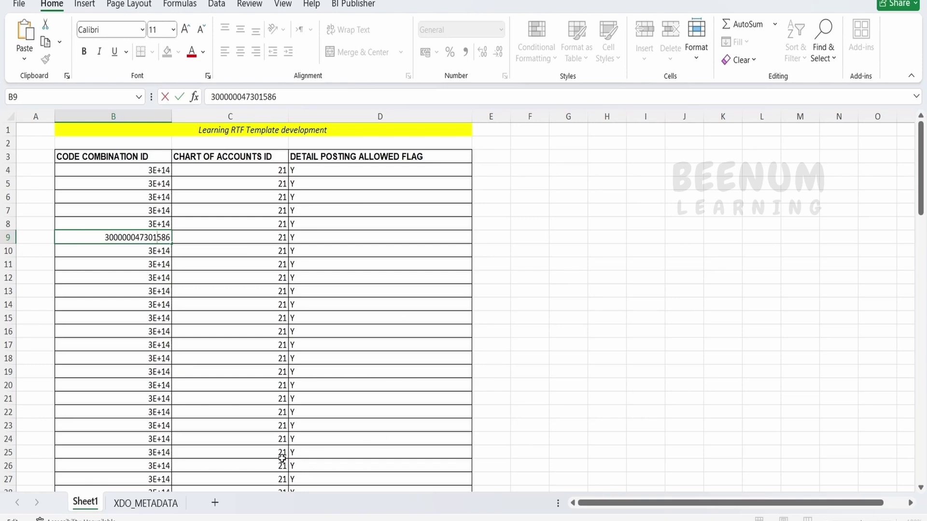
- Close the preview workbook and return to the template
key(alt+F4)
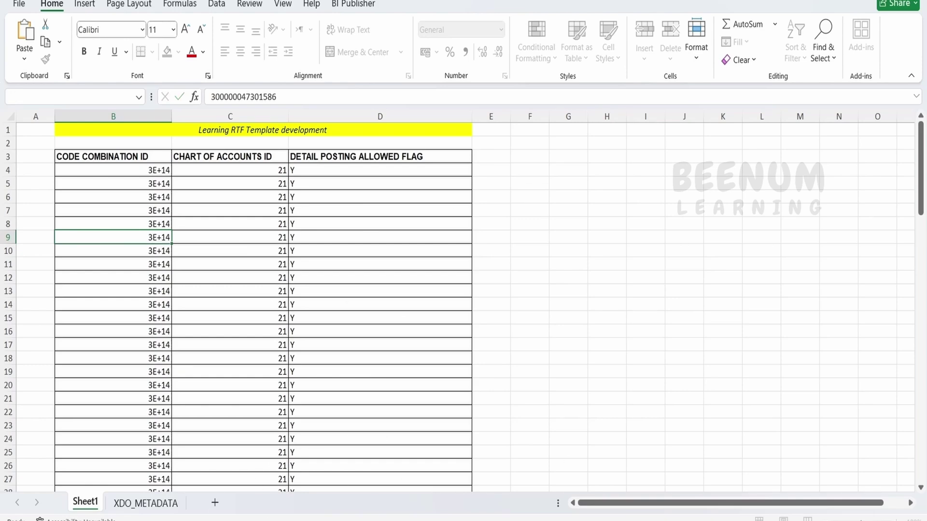
click(490, 273)
click(337, 274)
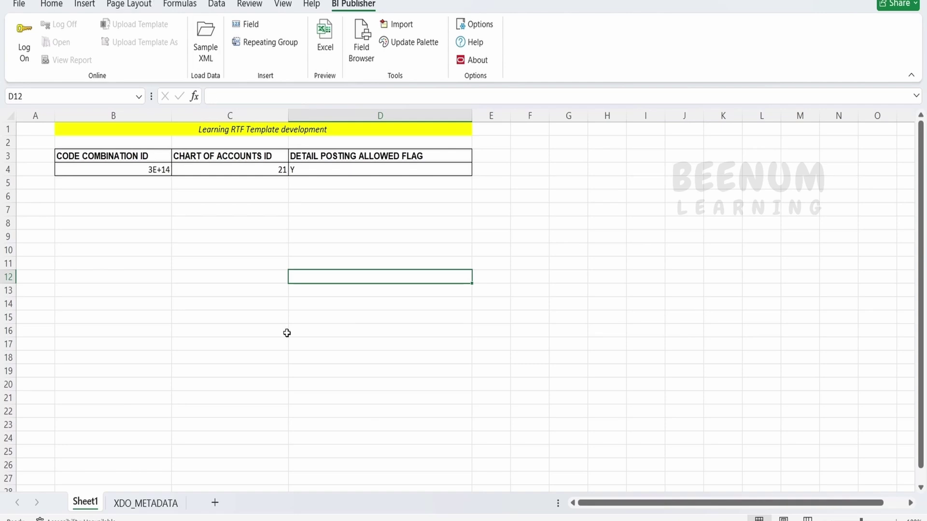
- Switch to the COA_DM data model in the browser and create a report from it using the Report Editor
click(432, 520)
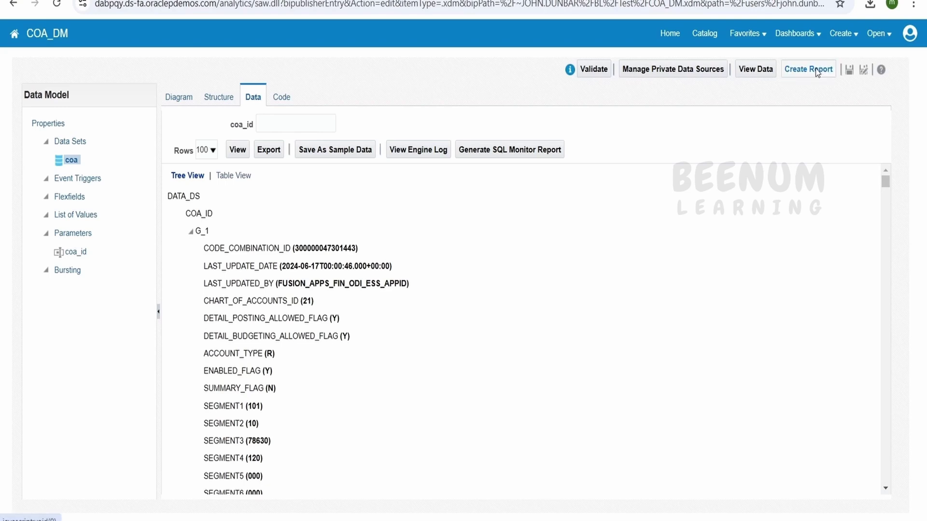
click(789, 77)
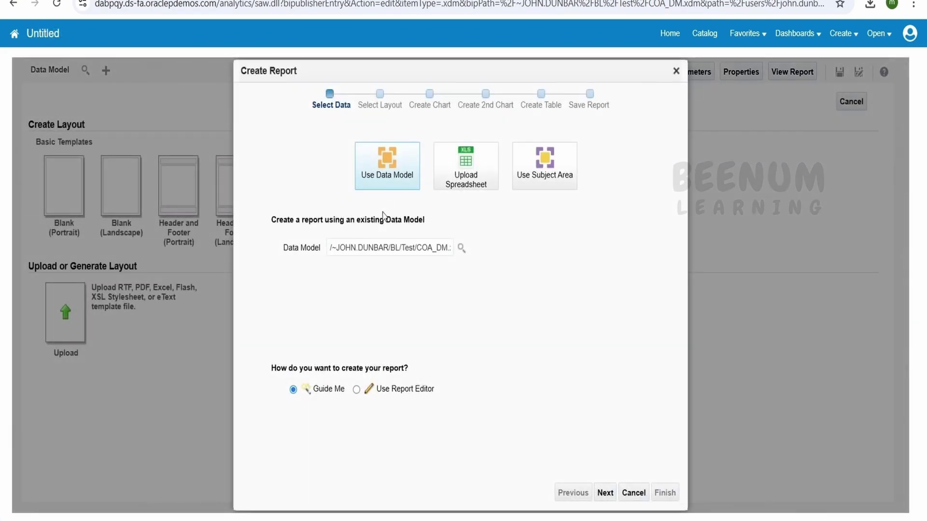
click(357, 391)
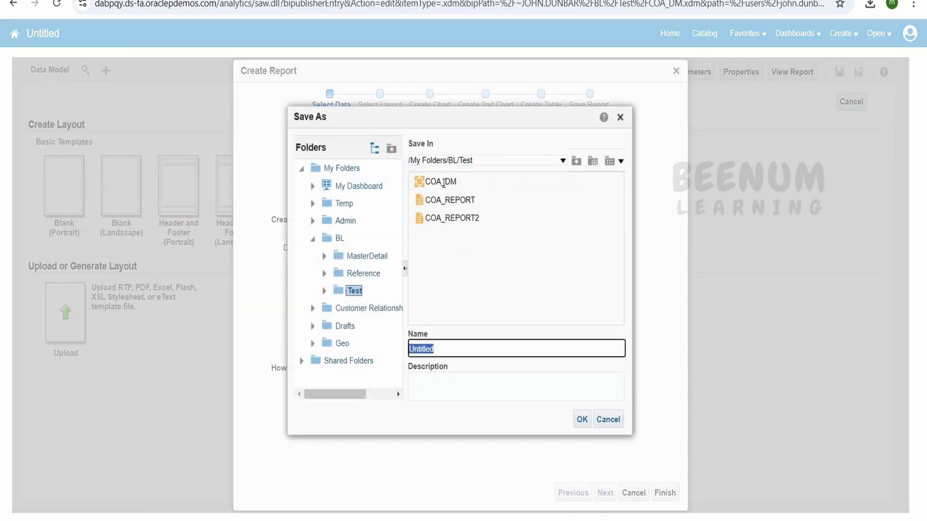
- Save the report in /My Folders/BL/Test under the name COA_EXCEL_TEMPLATE_REPORT, without overwriting COA_DM
double_click(443, 183)
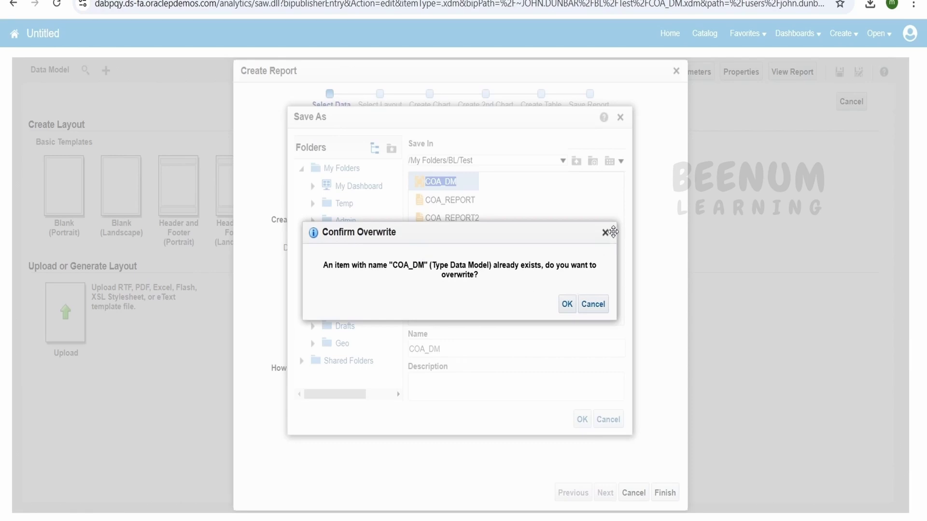
click(605, 233)
click(477, 347)
key(BackSpace)
key(BackSpace)
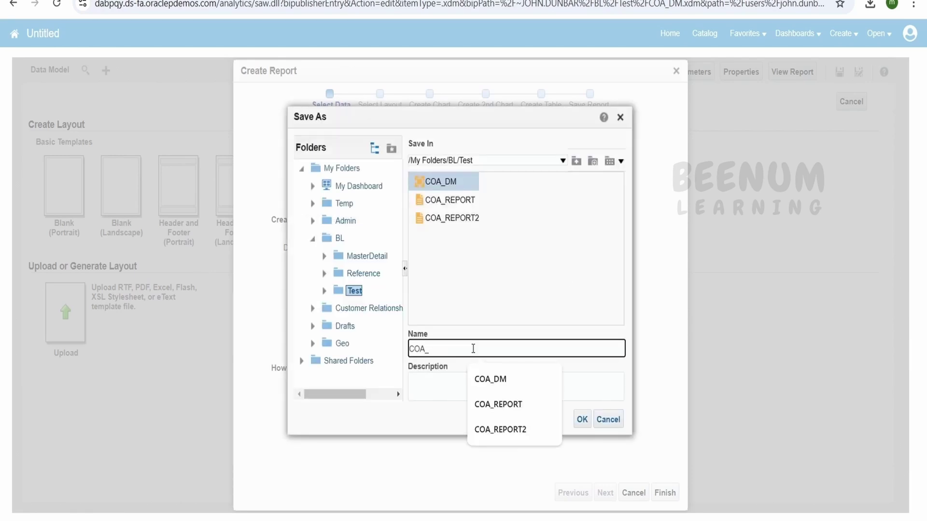
text(EXCEL_TEMPLATE_REPORT)
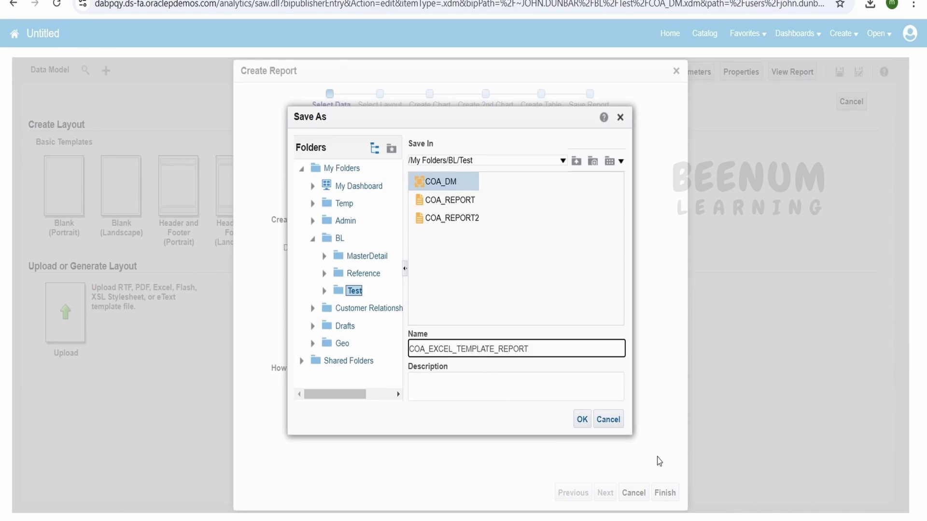
key(Return)
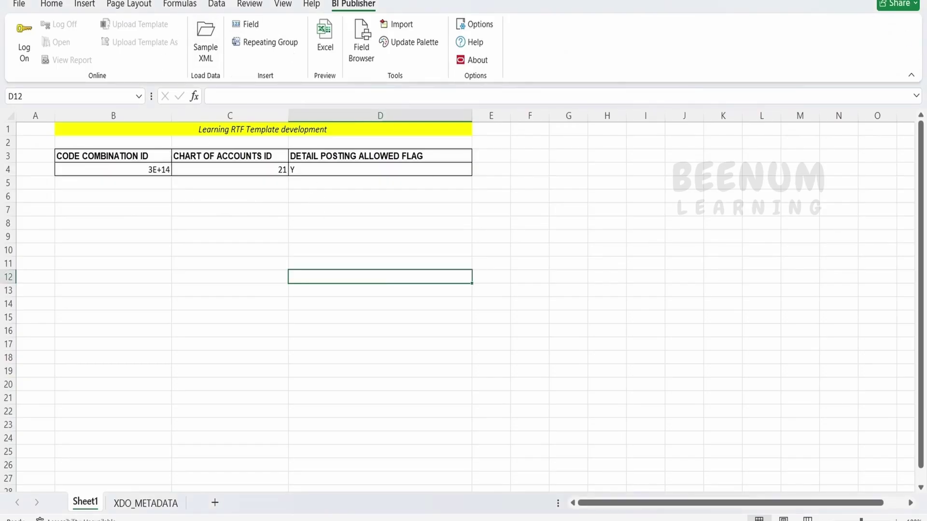
- Start a template upload for the report and choose rtf_excel_template.xls from the Downloads folder
click(888, 3)
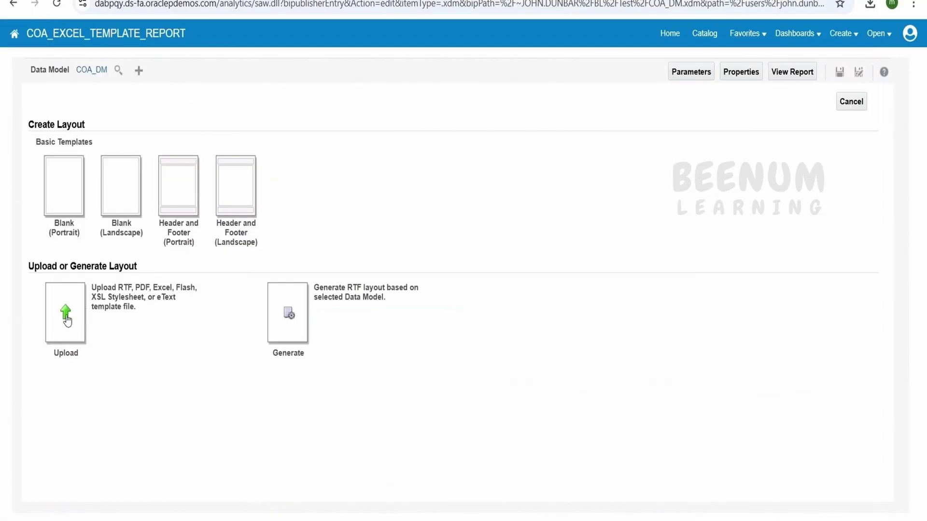
click(72, 323)
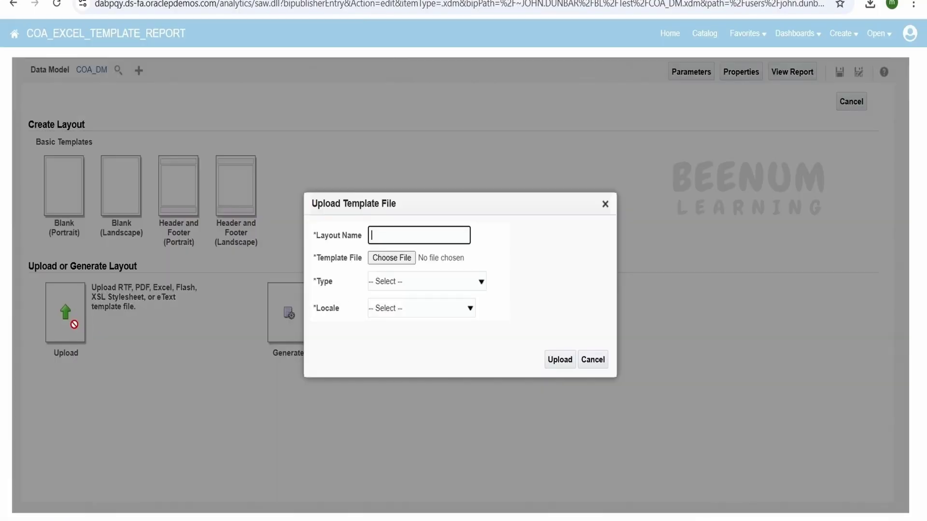
click(391, 259)
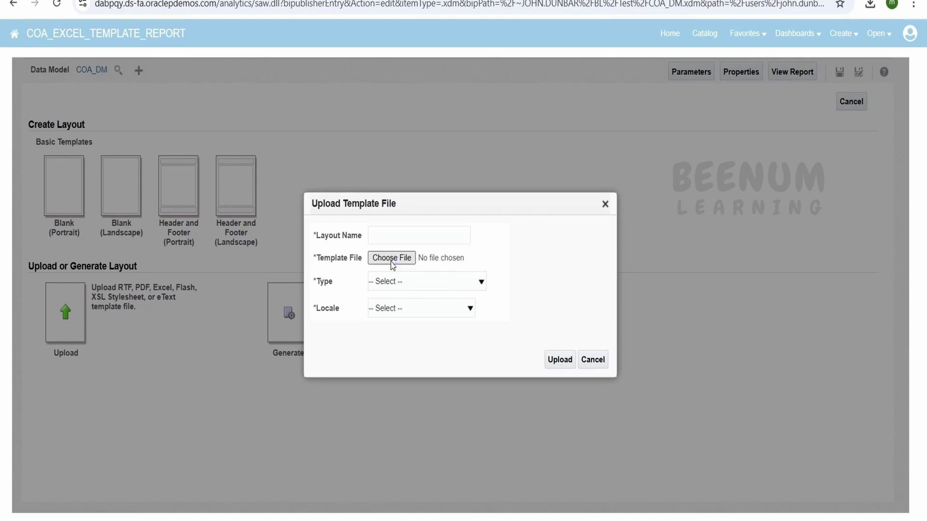
click(245, 214)
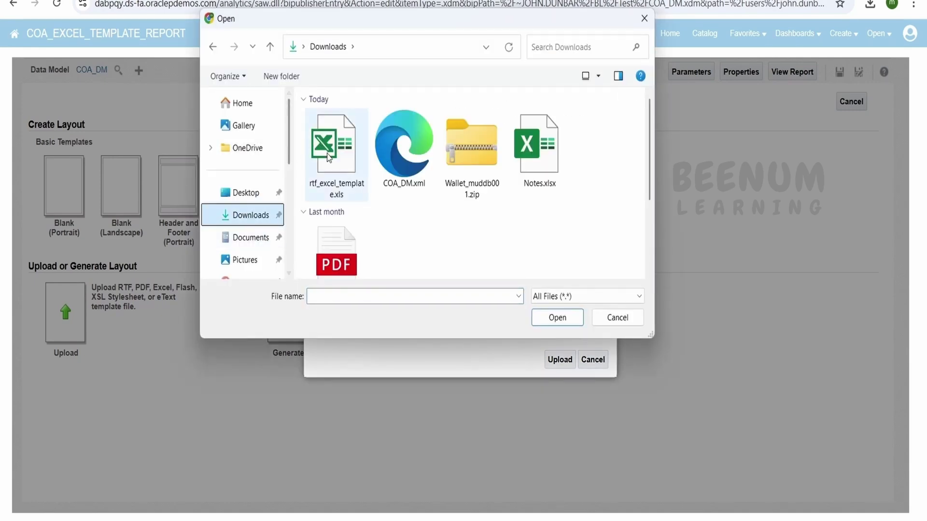
click(329, 180)
click(563, 324)
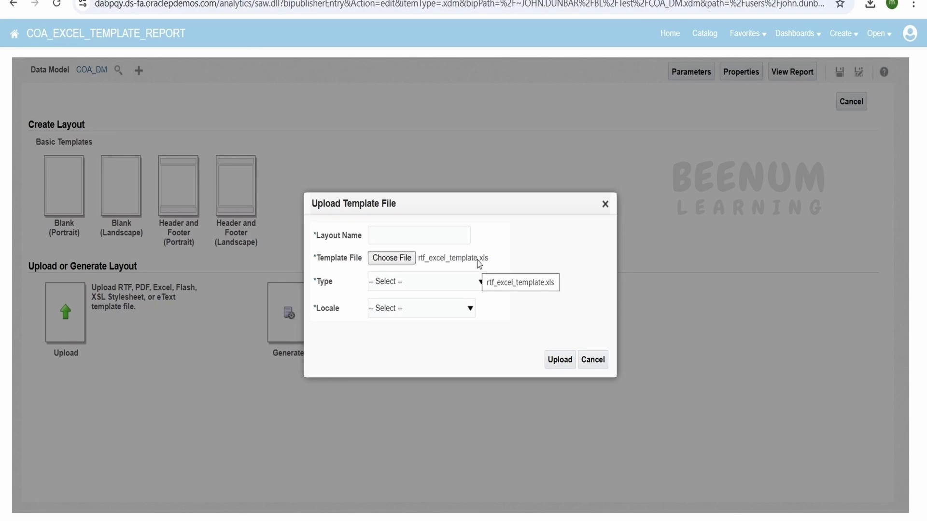
- Name the layout EXCEL_TEMPLATE, set its type to Excel Template and locale to English (United States), and upload it
click(375, 238)
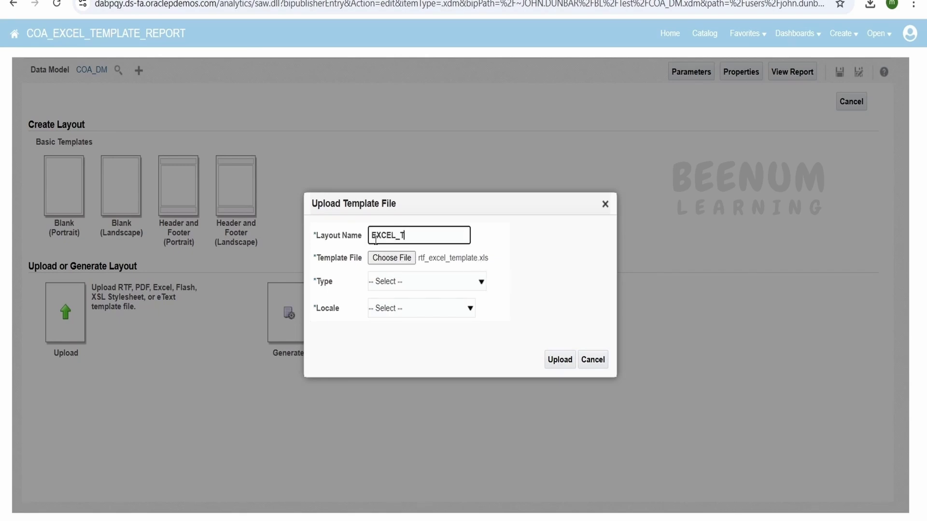
click(457, 289)
click(424, 349)
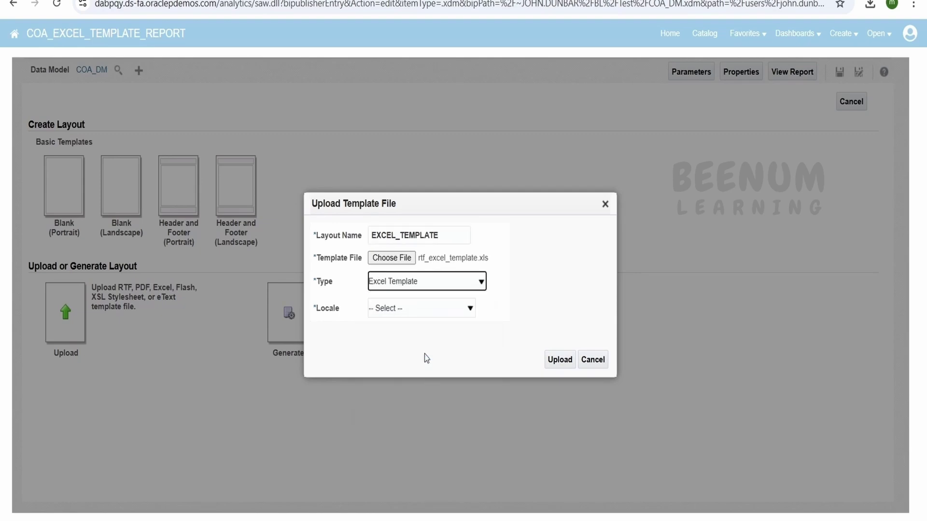
click(412, 312)
scroll(406, 198, down, 10)
scroll(405, 191, up, 3)
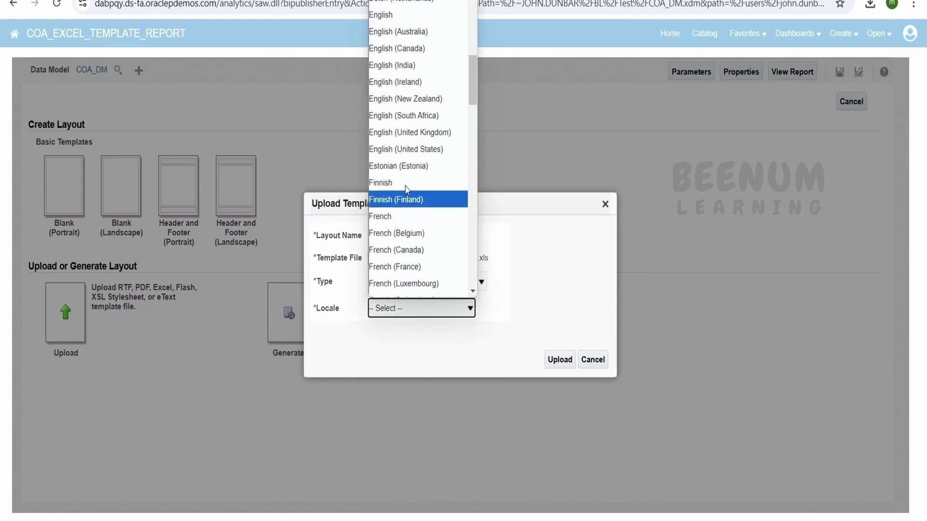
click(406, 149)
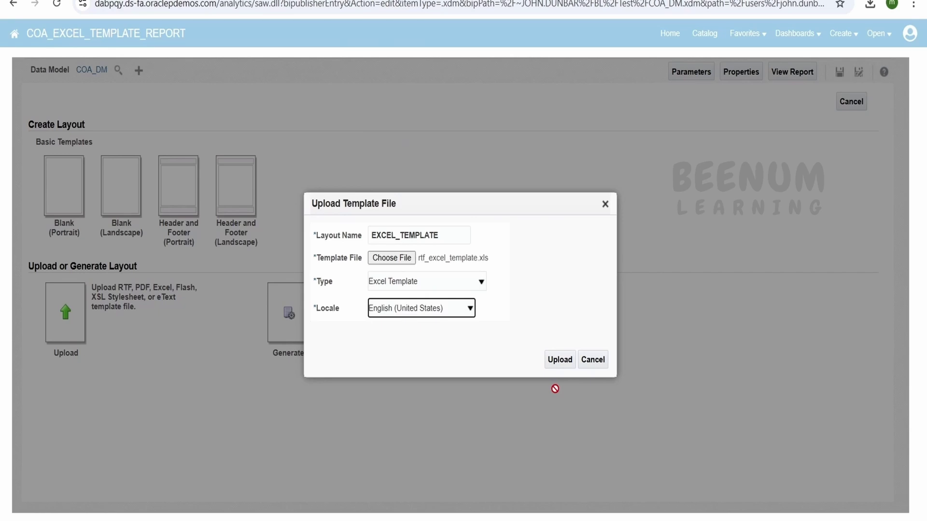
click(560, 361)
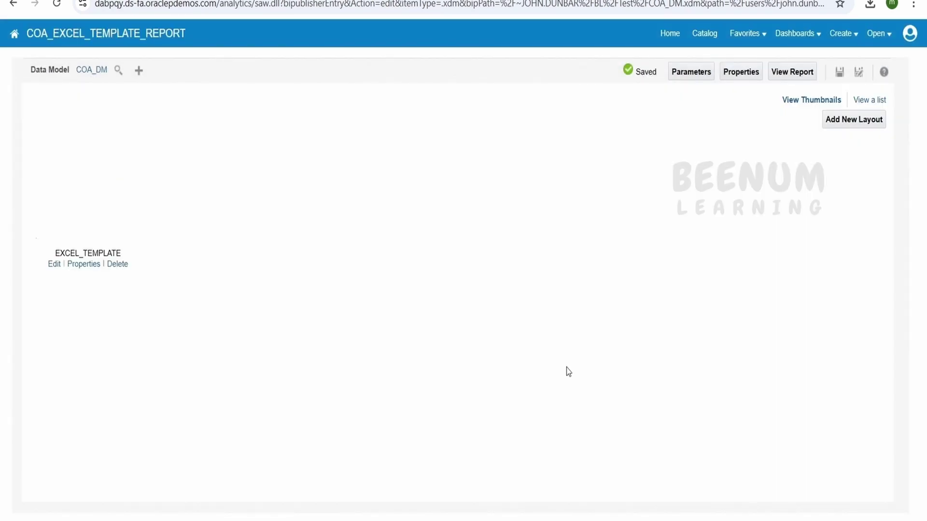
- Show the report's layouts as a list to check the Excel output format, and save the report
click(867, 104)
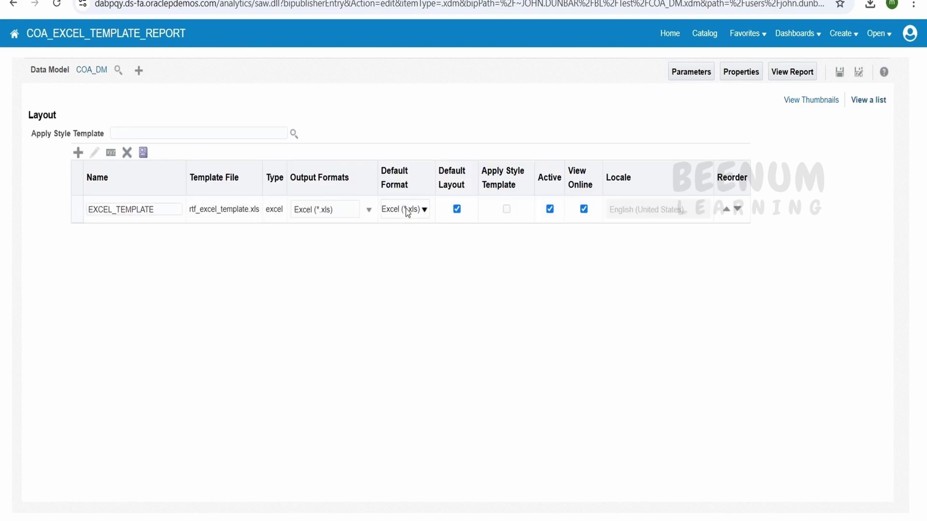
click(839, 72)
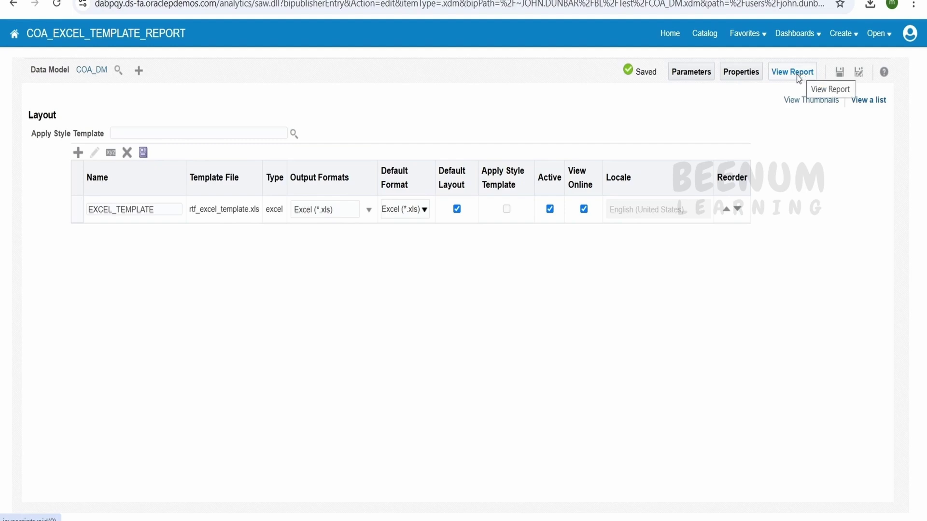
- Run the report and open the downloaded COA_EXCEL_TEMPLATE_REPORT_EXCEL_TEMPLATE.xls to examine its rows
click(801, 73)
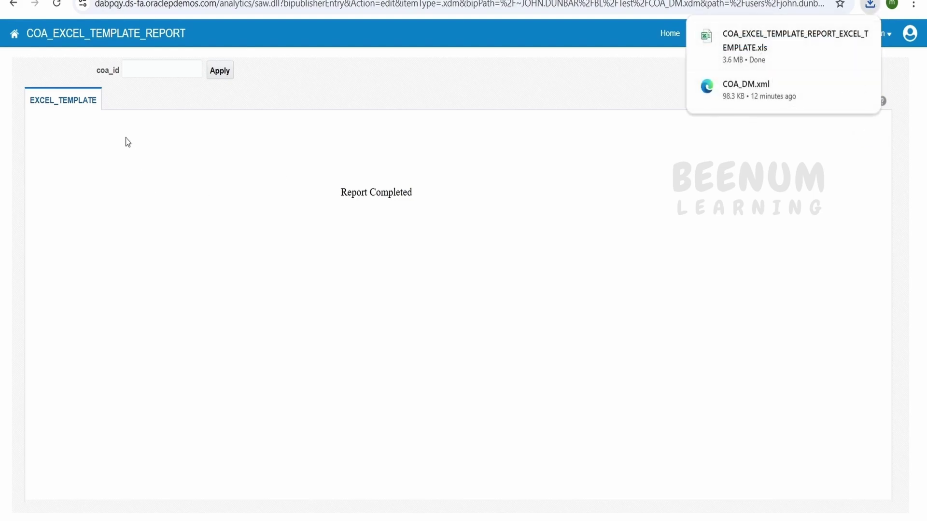
click(763, 44)
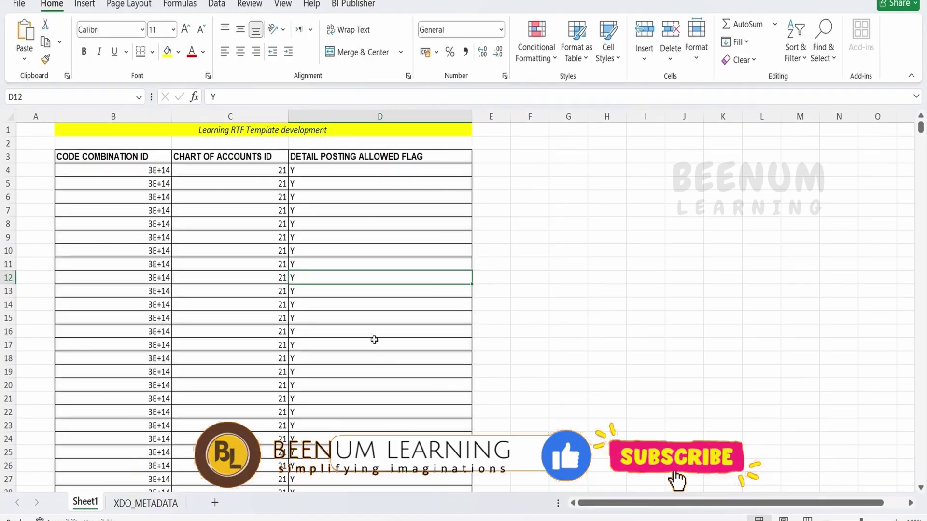
scroll(394, 283, down, 1)
scroll(394, 283, down, 4)
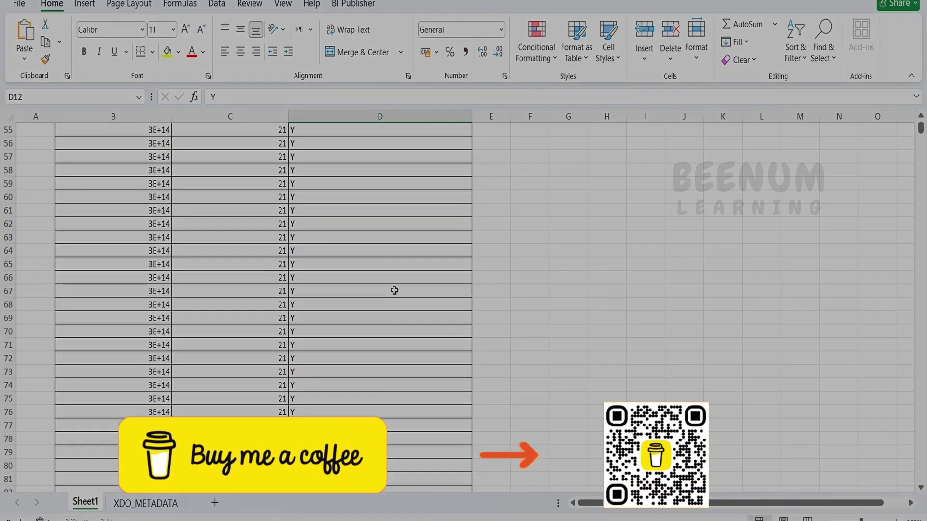